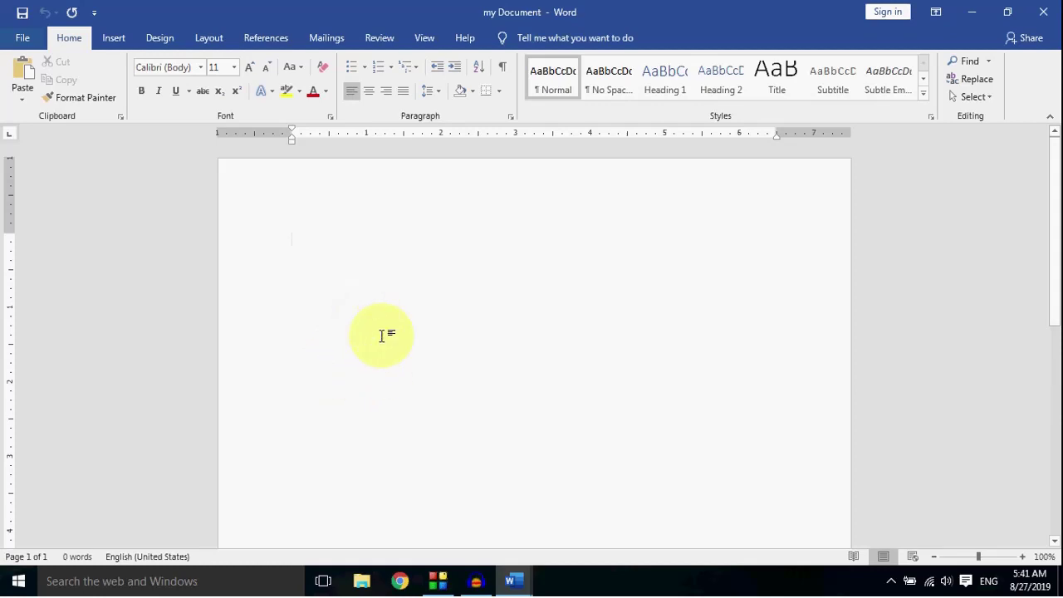
# - Switch the ribbon to the Layout tab
pyautogui.click(209, 39)
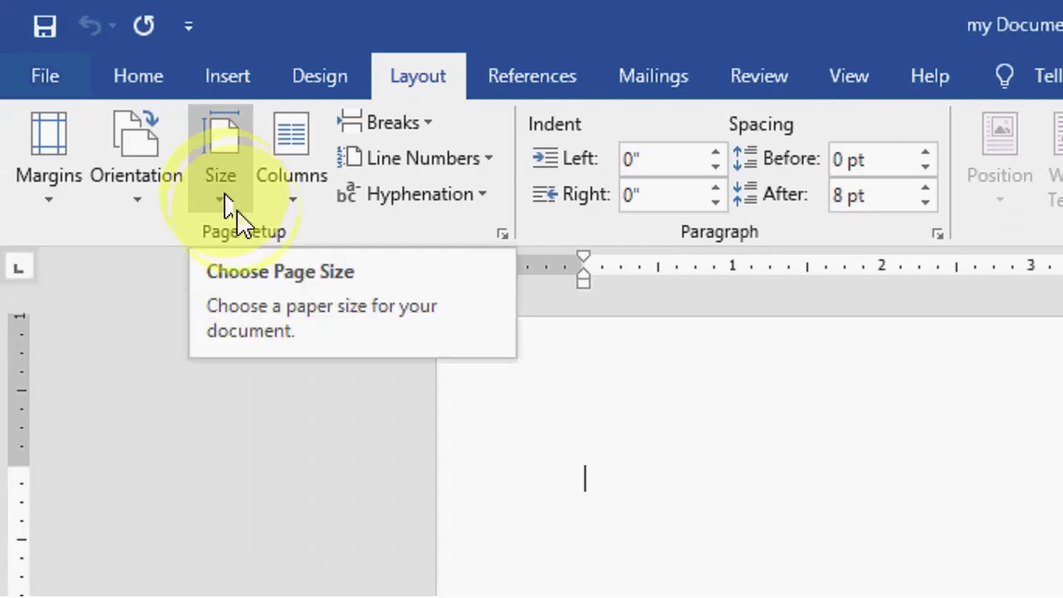
# - Set the paper size to Letter first, then to A4 (8.27" x 11.69")
pyautogui.click(237, 211)
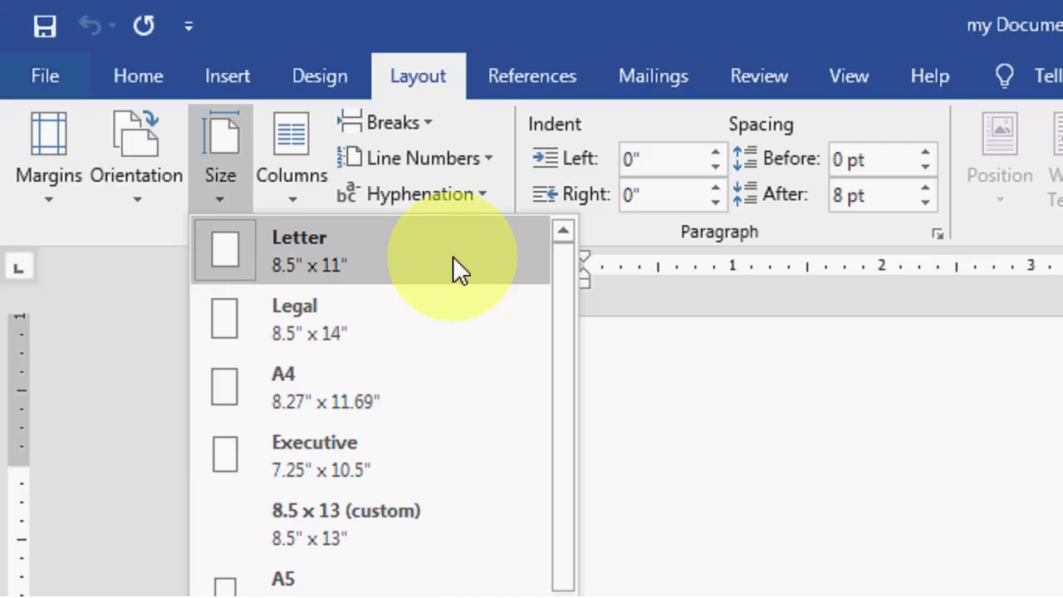
pyautogui.click(452, 256)
pyautogui.press('alt')
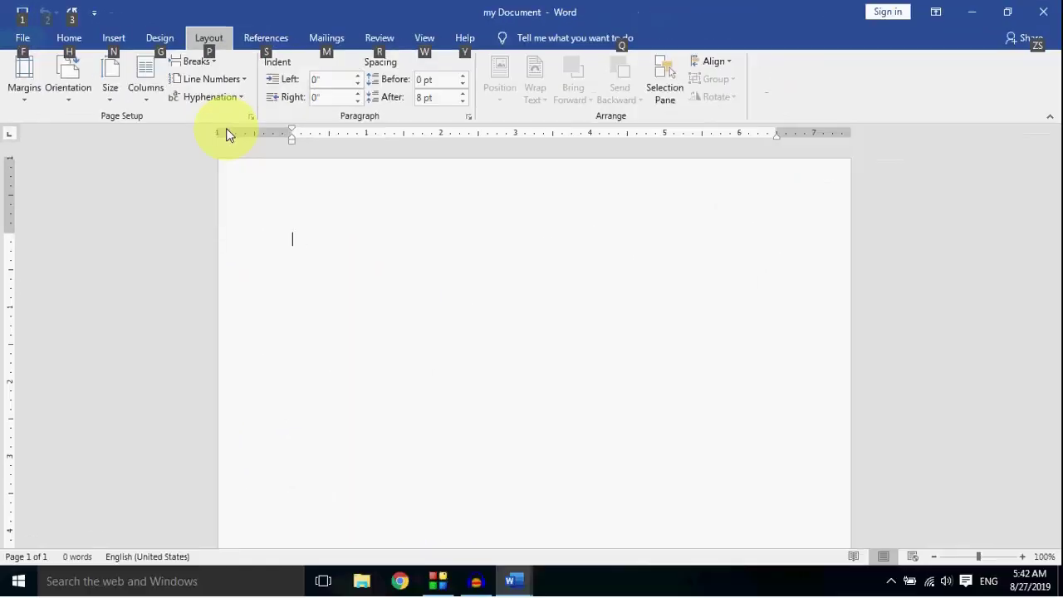
pyautogui.click(103, 93)
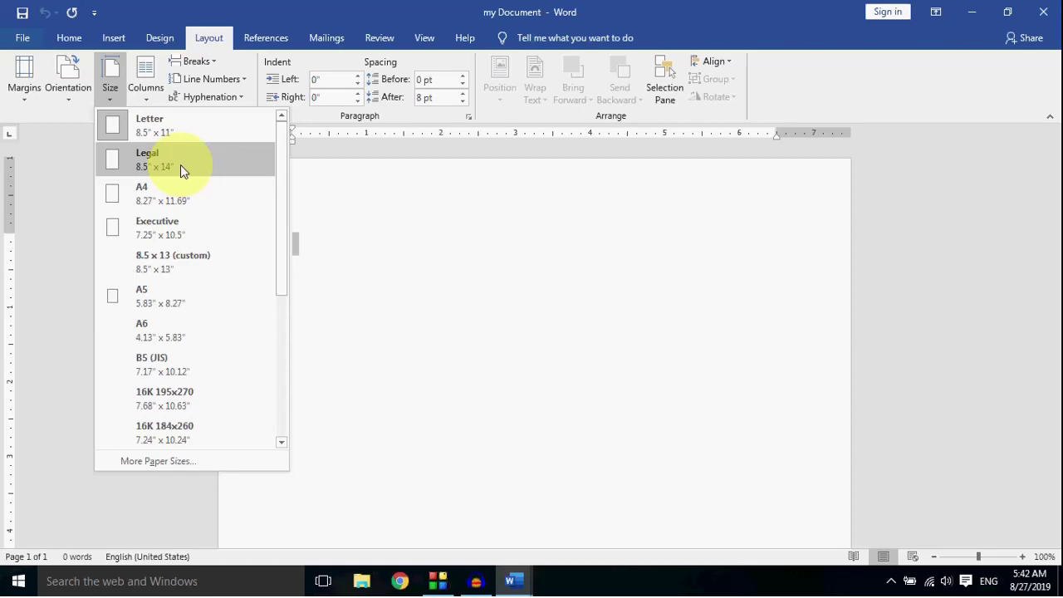
pyautogui.click(236, 196)
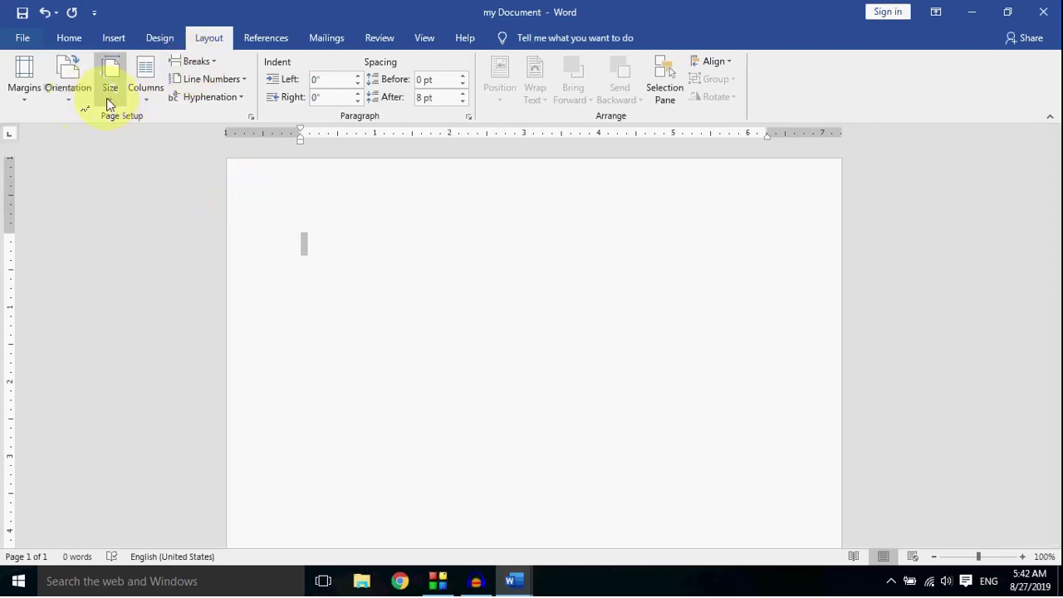
pyautogui.click(81, 100)
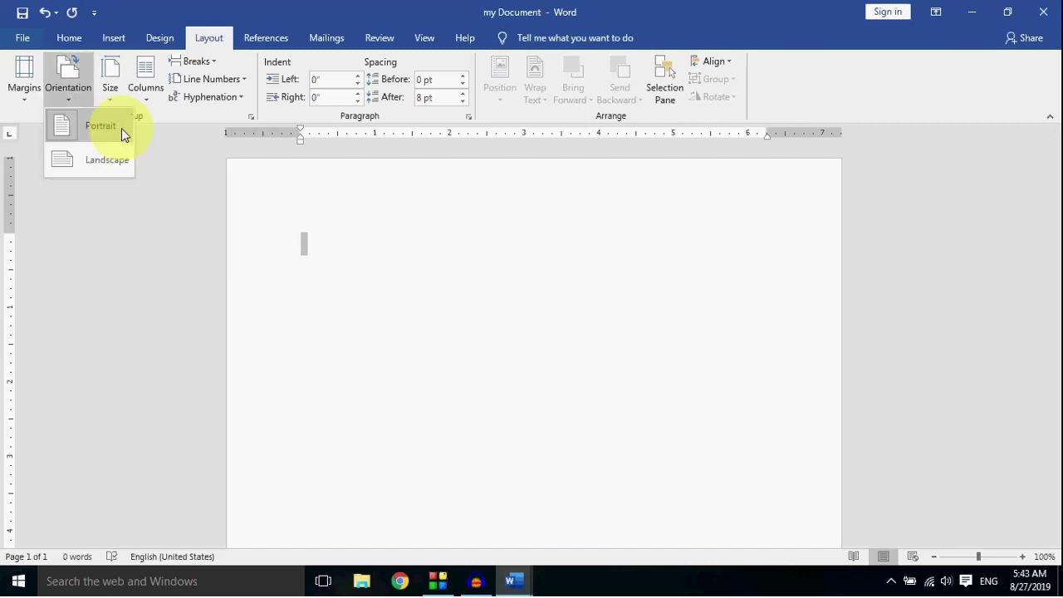
pyautogui.click(122, 129)
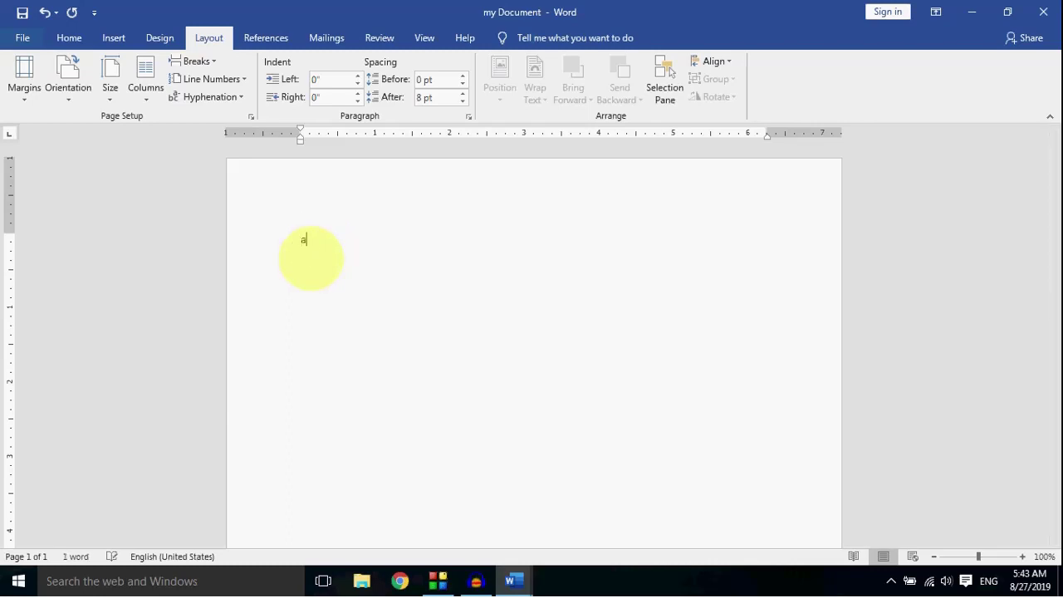
# - Hold the A key to type one long unbroken run of the letter a
pyautogui.write('aaaaaaaaaaaaaaaaaaaaaaaaaaaaaaaaaaaaaaaaaaaaa')
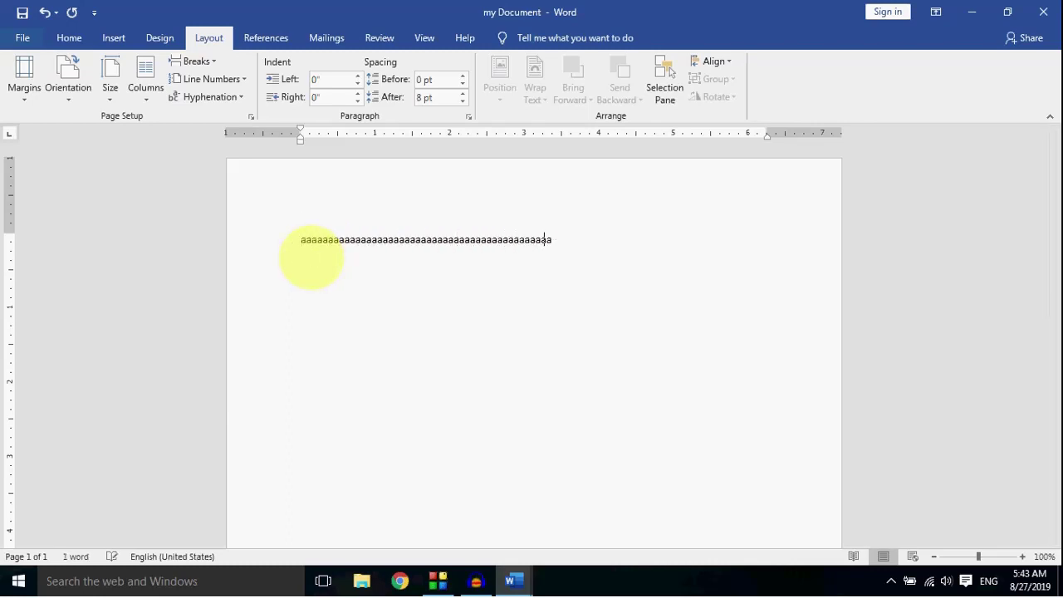
pyautogui.write('aaaaaaaaaaaaaaaaaaaaaaaaaaaaaaaaaaaaaaaaaaaaaaaaaaaaaaaaaaaaaaaaaaaaaa')
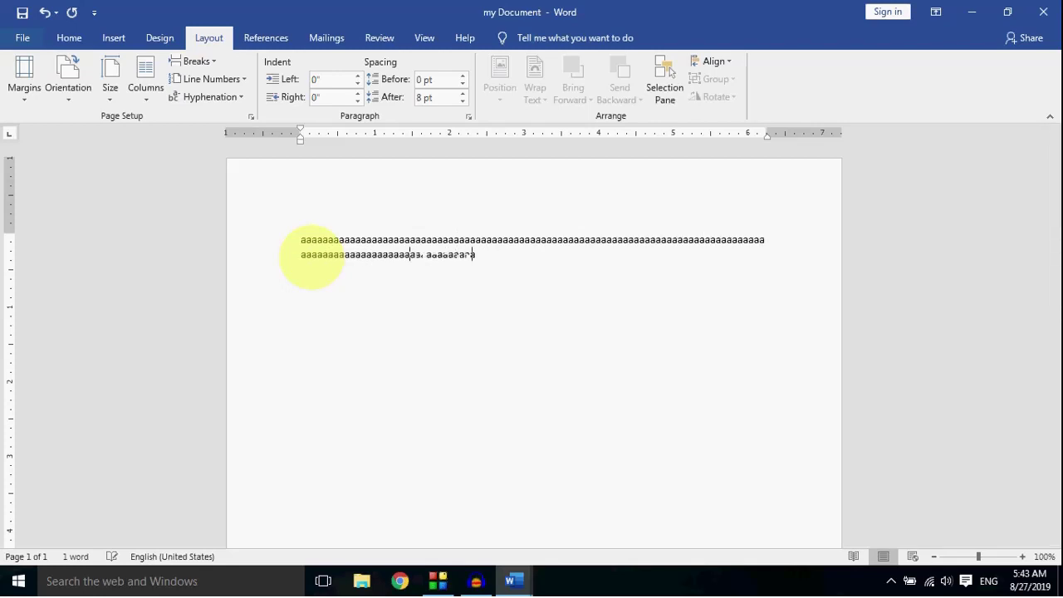
pyautogui.write('aaaaaaaaaaaaaaaaaaaaaaaaaaaaaaaaaaaaaaaaaaaaaaaaaaaaaaaaaaaaaaaaaaaaaaaaaaaaaaaaaaaaaaaaaaaaaaaaaa')
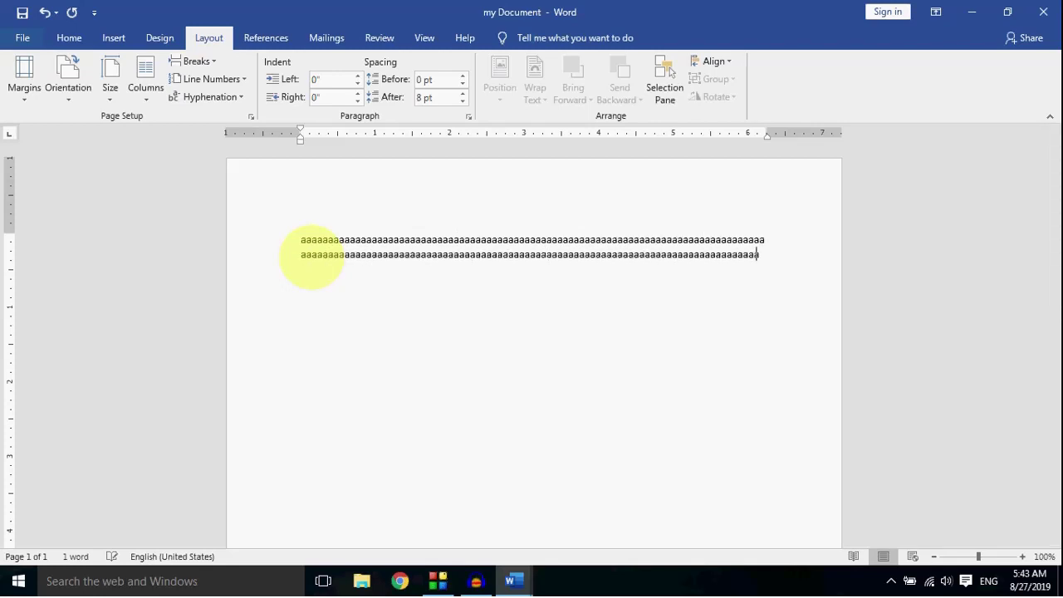
pyautogui.write('aaaaaaaa')
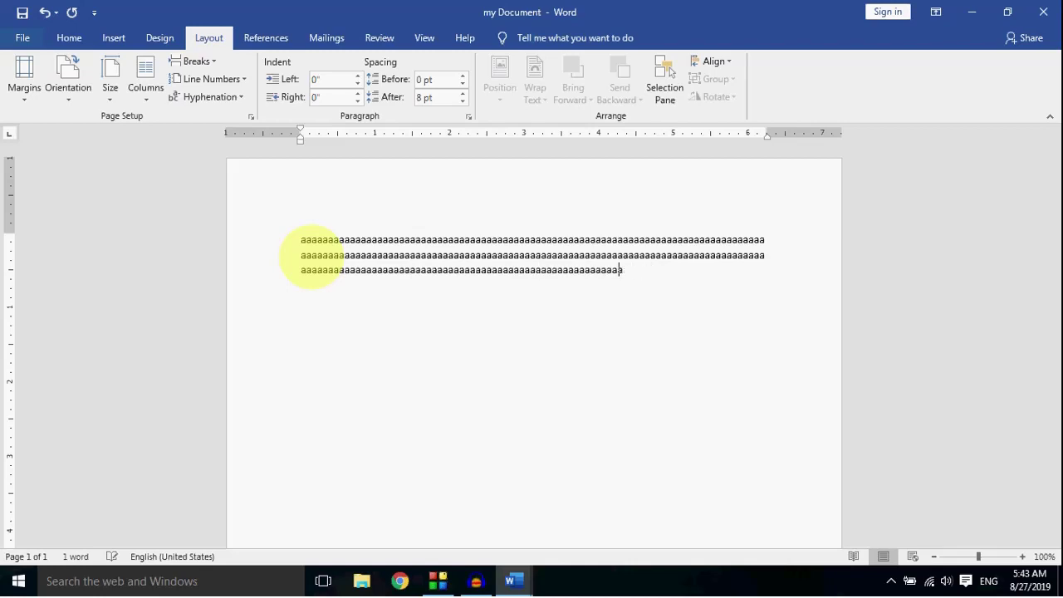
pyautogui.write('aaaaaaaaaaaaaaaaaaaaaaaaaaaaaaaaaaaaaaaaaaaaaaaaaaaaaa')
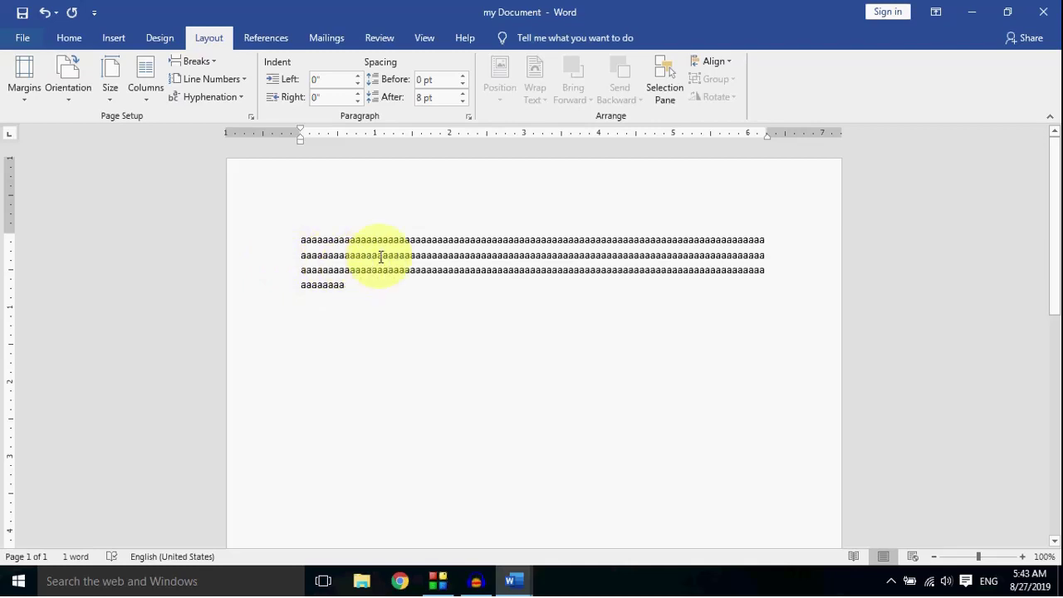
# - Apply the Narrow margin preset, 0.5" on every side
pyautogui.click(31, 111)
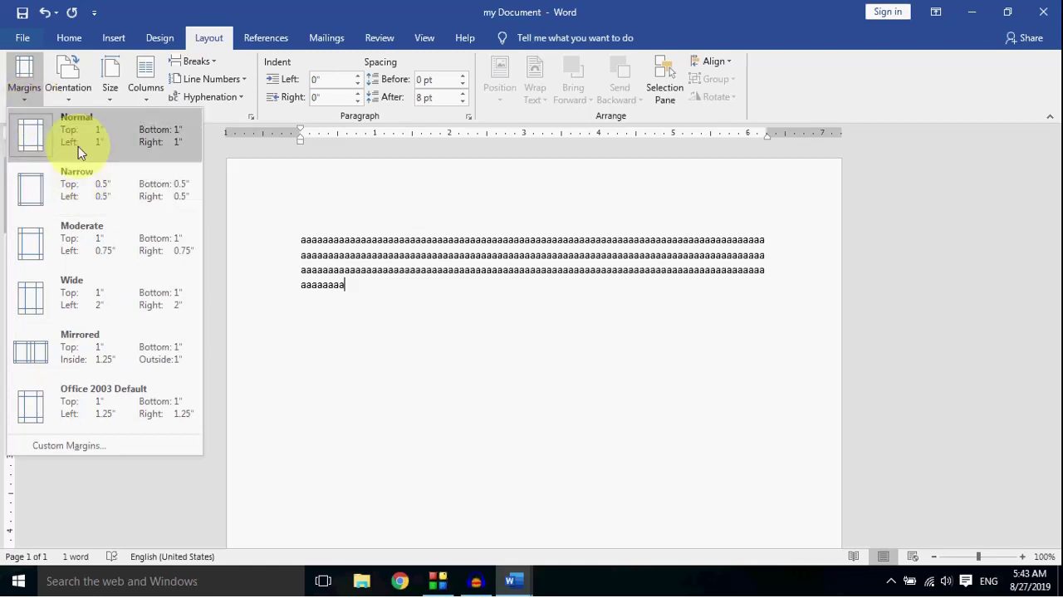
pyautogui.click(111, 187)
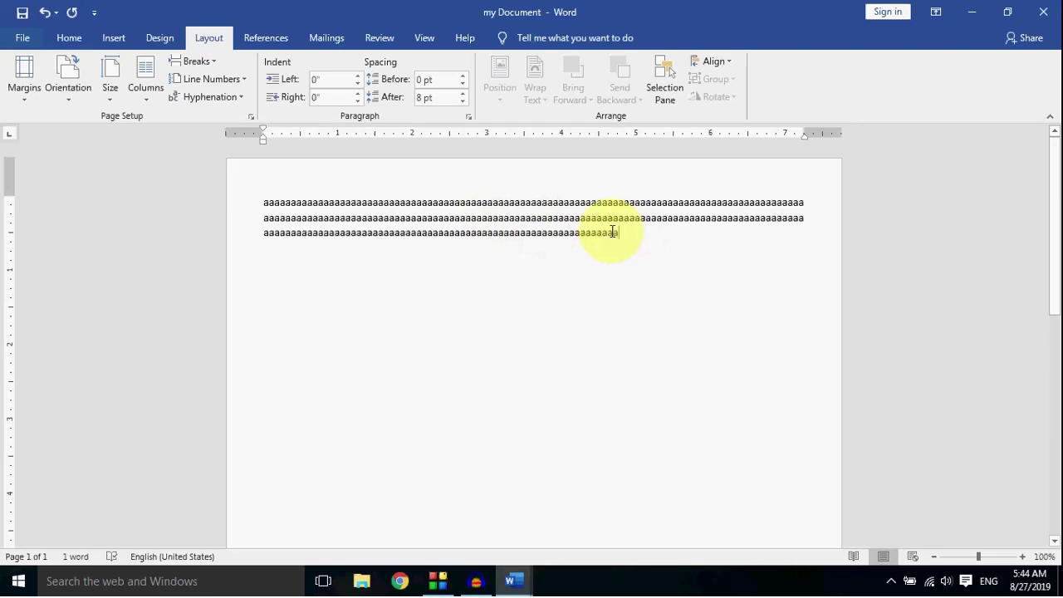
pyautogui.click(31, 100)
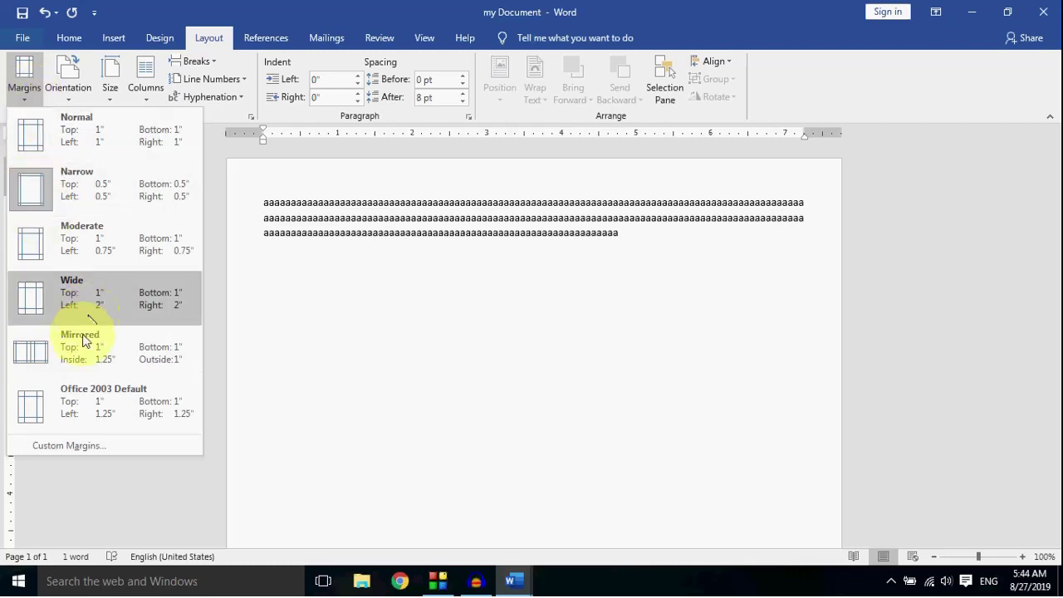
# - Open Page Setup via Custom Margins, move it aside, and nudge the Top margin down and up
pyautogui.click(153, 457)
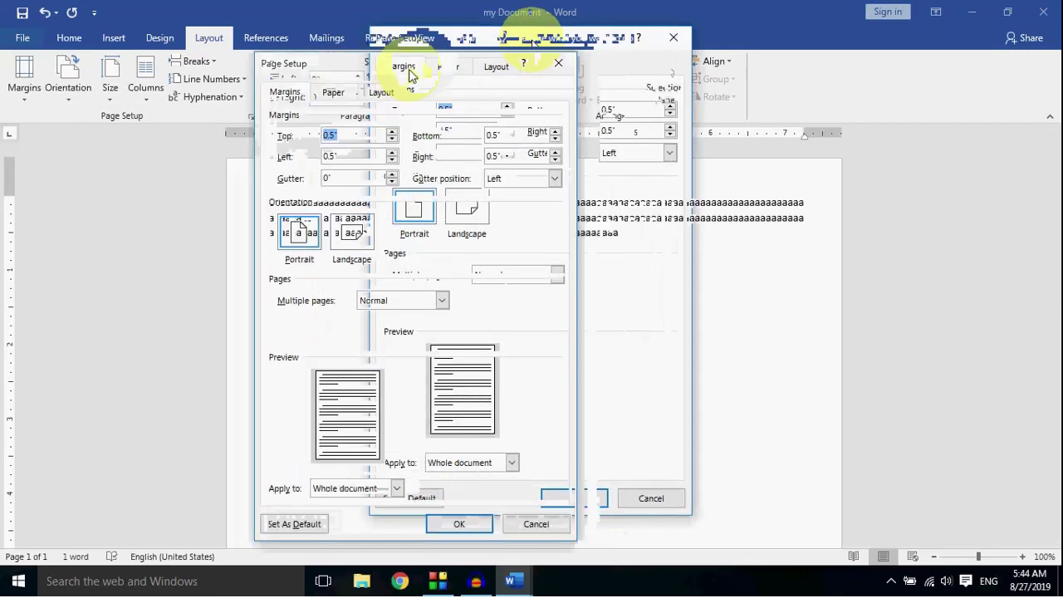
pyautogui.moveTo(532, 49); pyautogui.dragTo(425, 85)
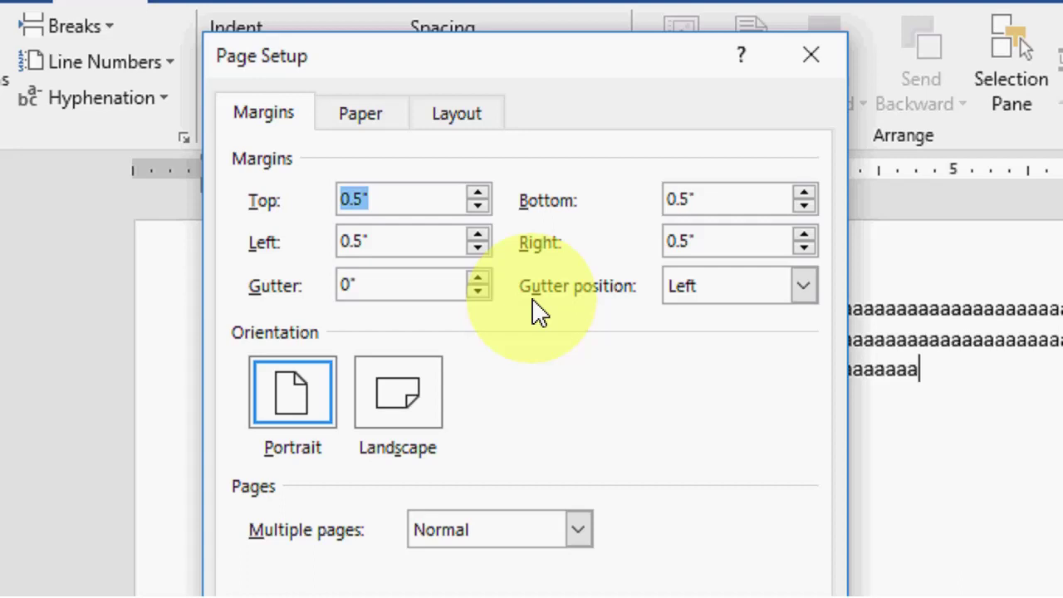
pyautogui.click(371, 202)
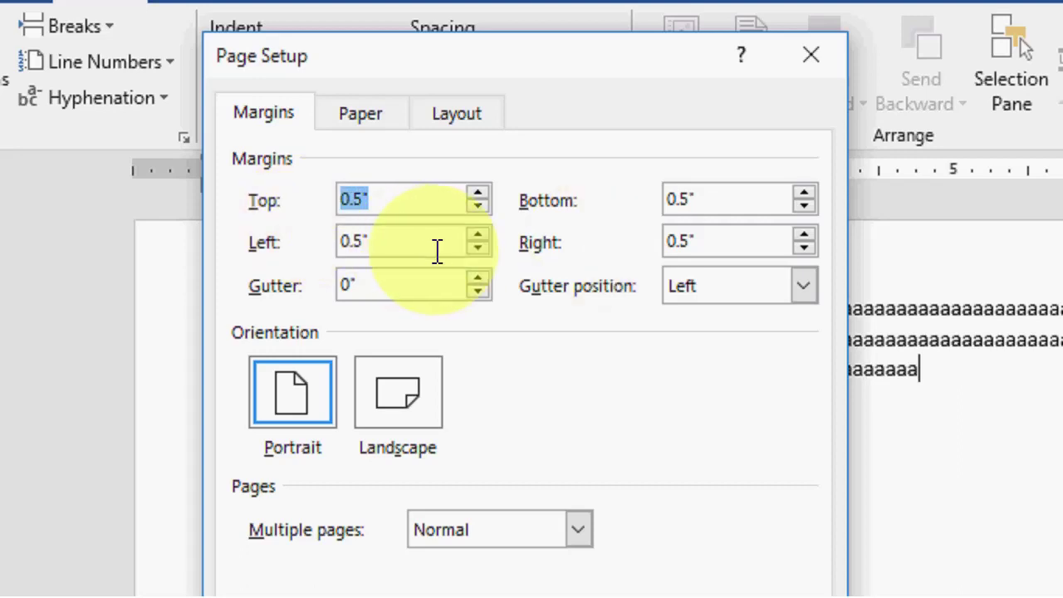
pyautogui.click(477, 207)
pyautogui.click(476, 208)
pyautogui.click(477, 208)
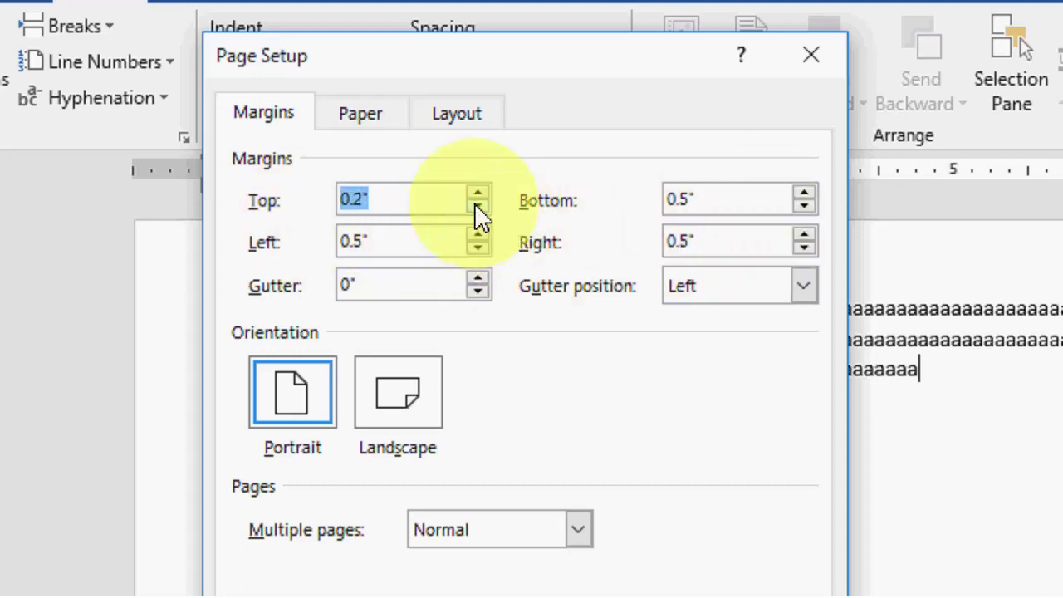
pyautogui.click(477, 207)
pyautogui.click(477, 207)
pyautogui.click(477, 193)
pyautogui.click(478, 193)
pyautogui.click(477, 193)
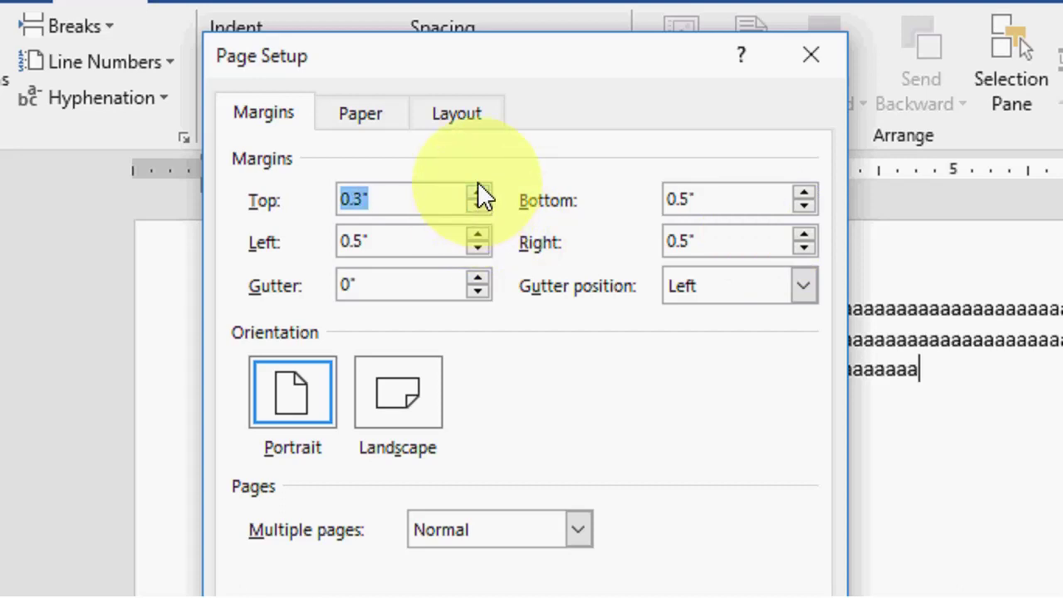
# - Step the Left margin down to 0" and back, restoring Left and Top to 0.5"
pyautogui.click(478, 247)
pyautogui.click(478, 248)
pyautogui.click(478, 247)
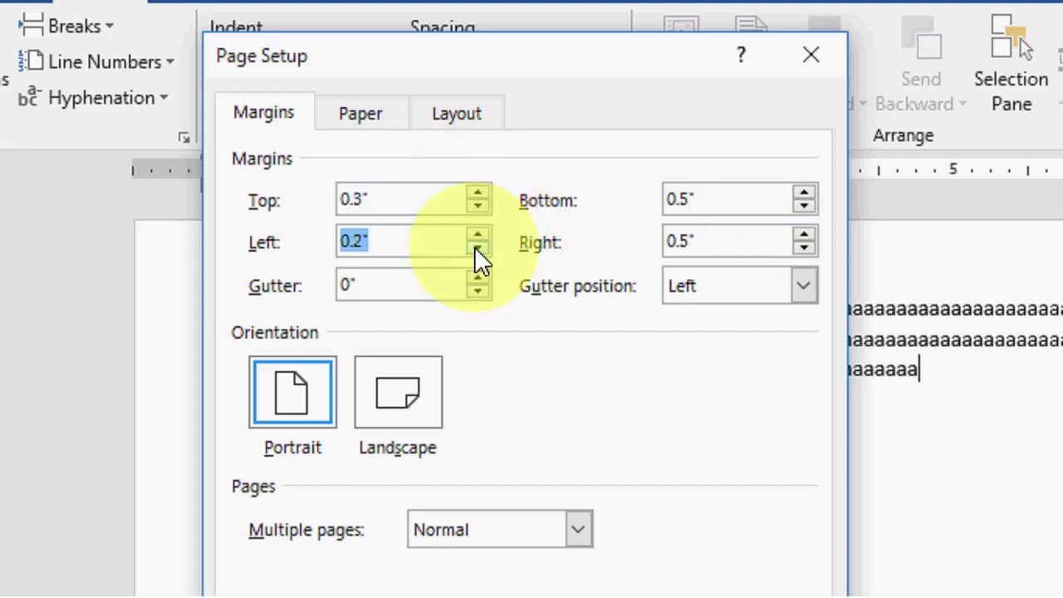
pyautogui.click(478, 247)
pyautogui.click(478, 248)
pyautogui.click(478, 235)
pyautogui.click(478, 235)
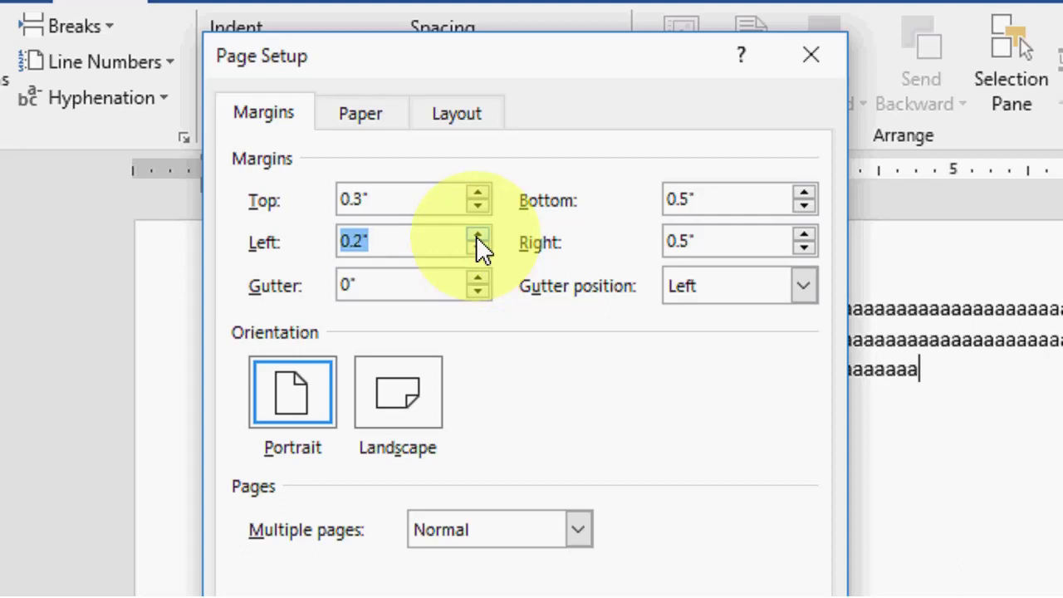
pyautogui.click(478, 235)
pyautogui.click(477, 235)
pyautogui.click(478, 235)
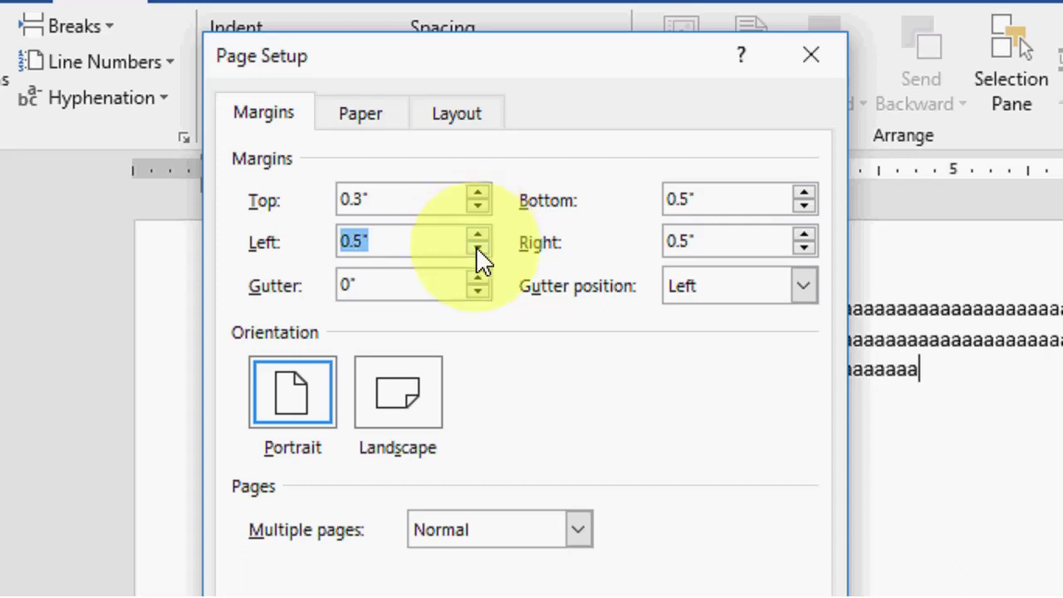
pyautogui.click(477, 250)
pyautogui.click(478, 251)
pyautogui.click(477, 235)
pyautogui.click(477, 235)
pyautogui.click(479, 193)
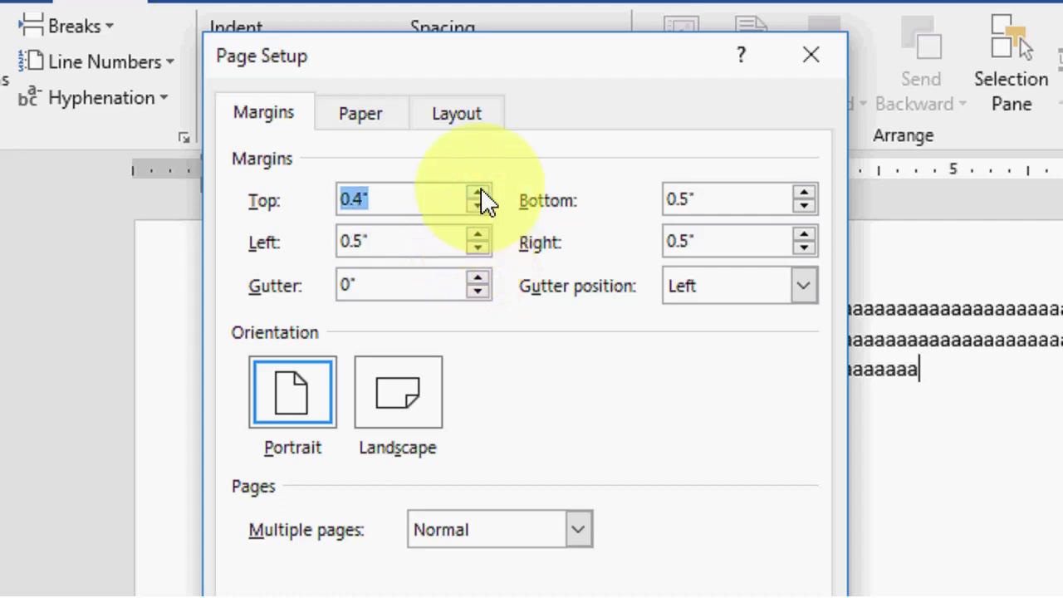
pyautogui.click(480, 192)
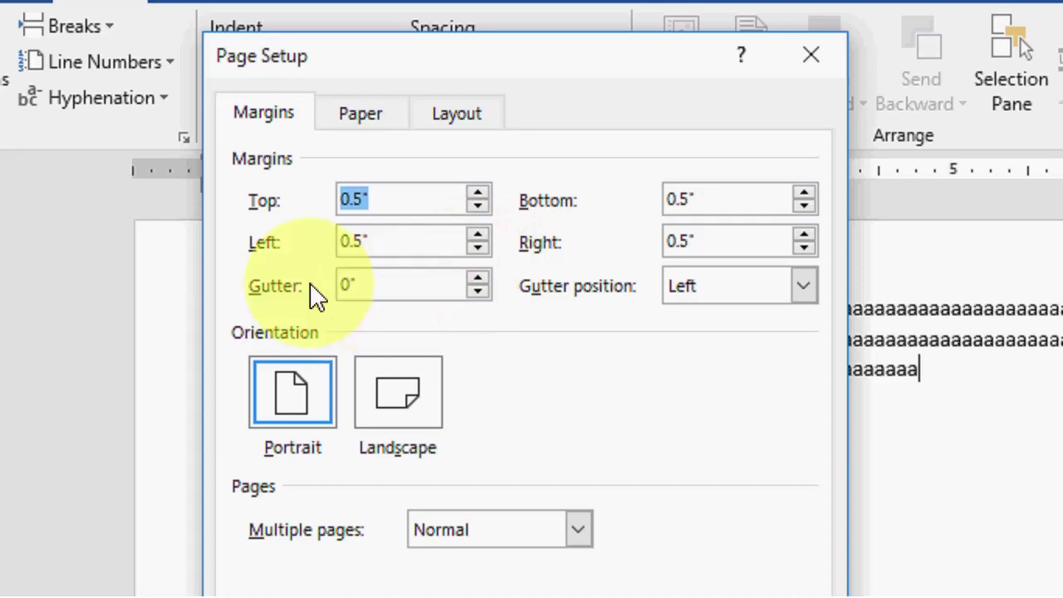
# - Raise the gutter to 0.3" and apply the Page Setup changes
pyautogui.click(478, 280)
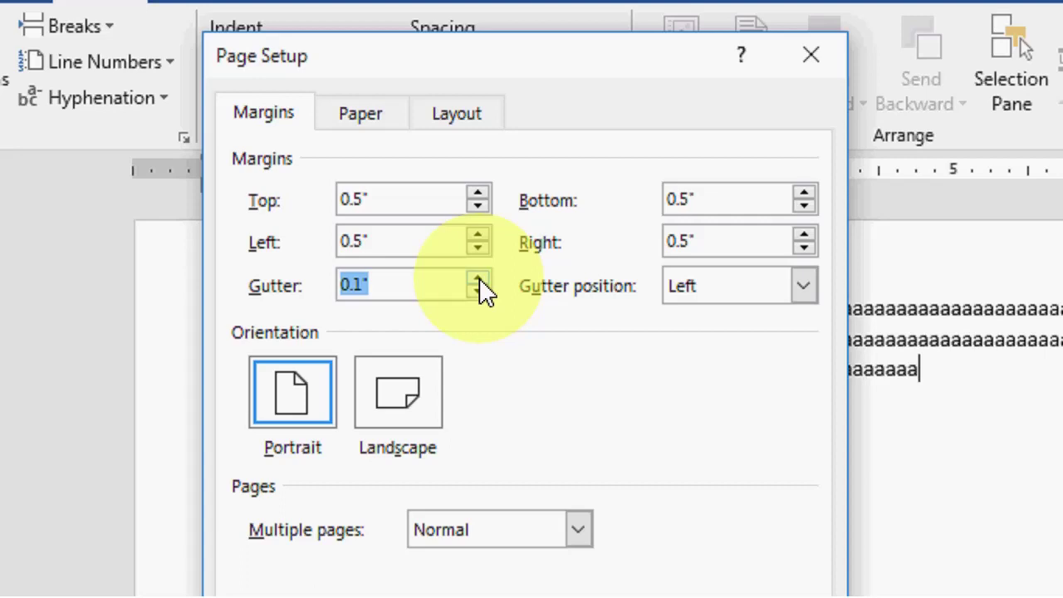
pyautogui.click(479, 280)
pyautogui.click(478, 280)
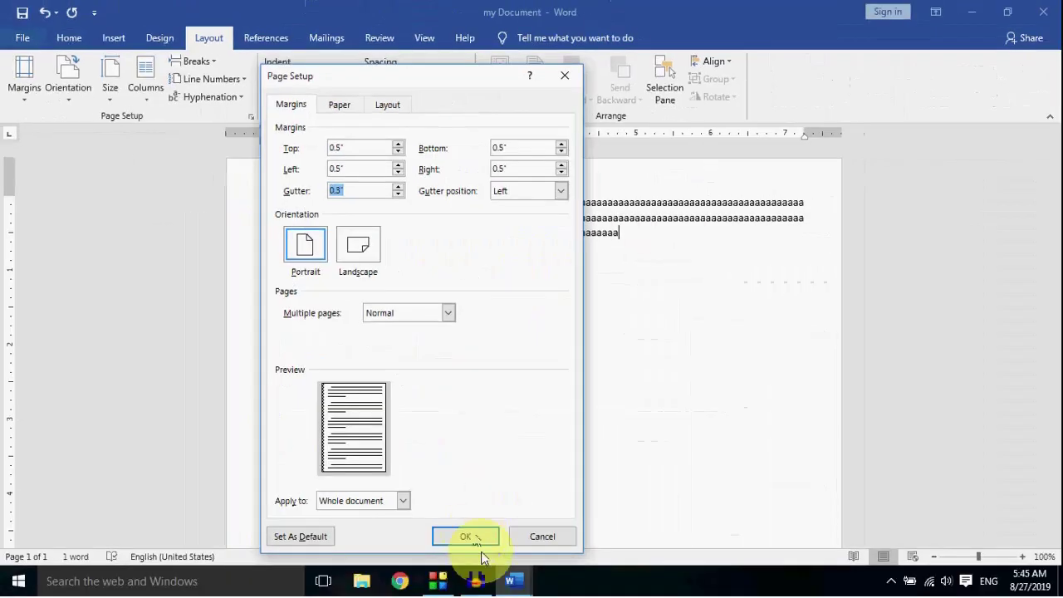
pyautogui.click(472, 535)
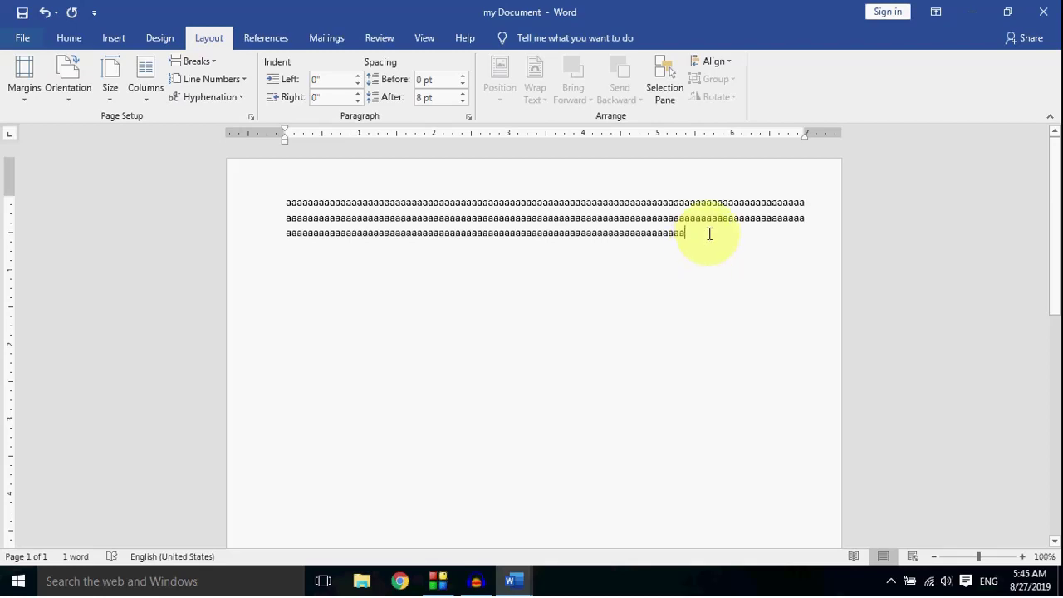
# - Select the three-line block of a's and paste copies after it, making four blocks
pyautogui.moveTo(708, 234); pyautogui.dragTo(257, 208)
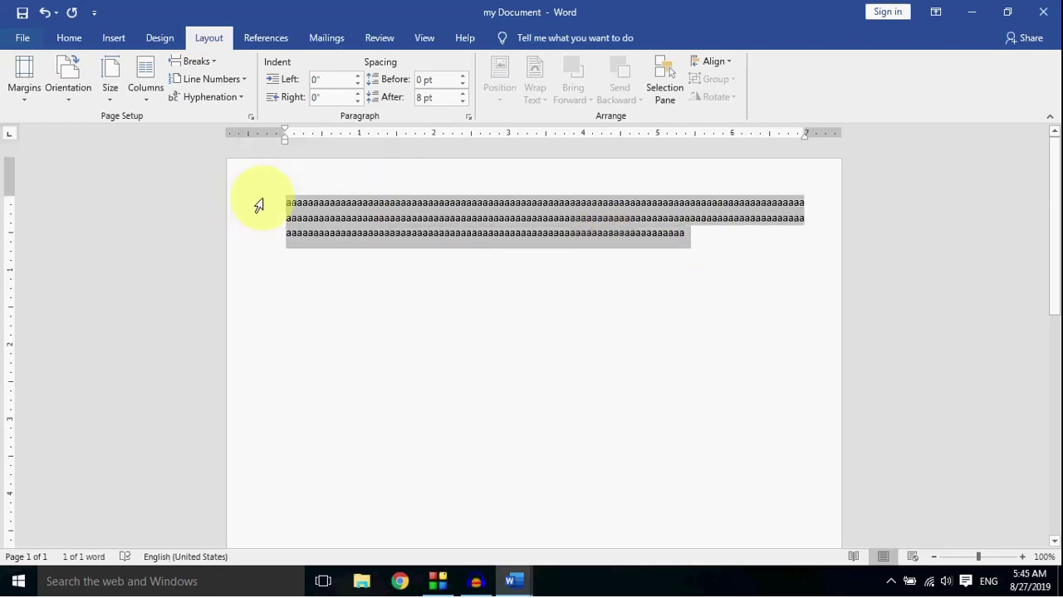
pyautogui.click(728, 244)
pyautogui.hotkey('ctrl', 'v')
pyautogui.hotkey('ctrl', 'v')
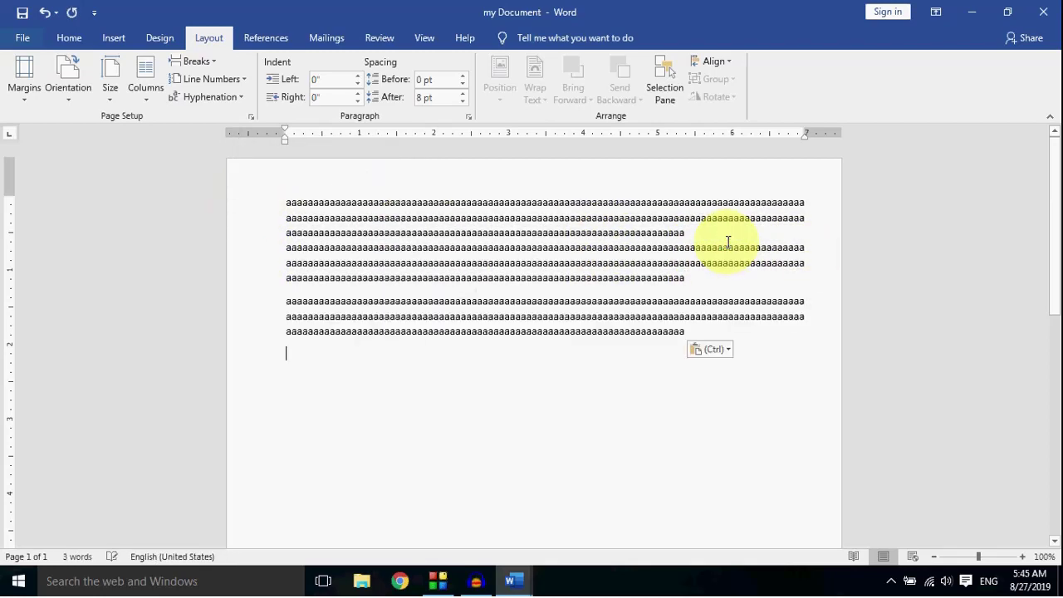
pyautogui.hotkey('ctrl', 'v')
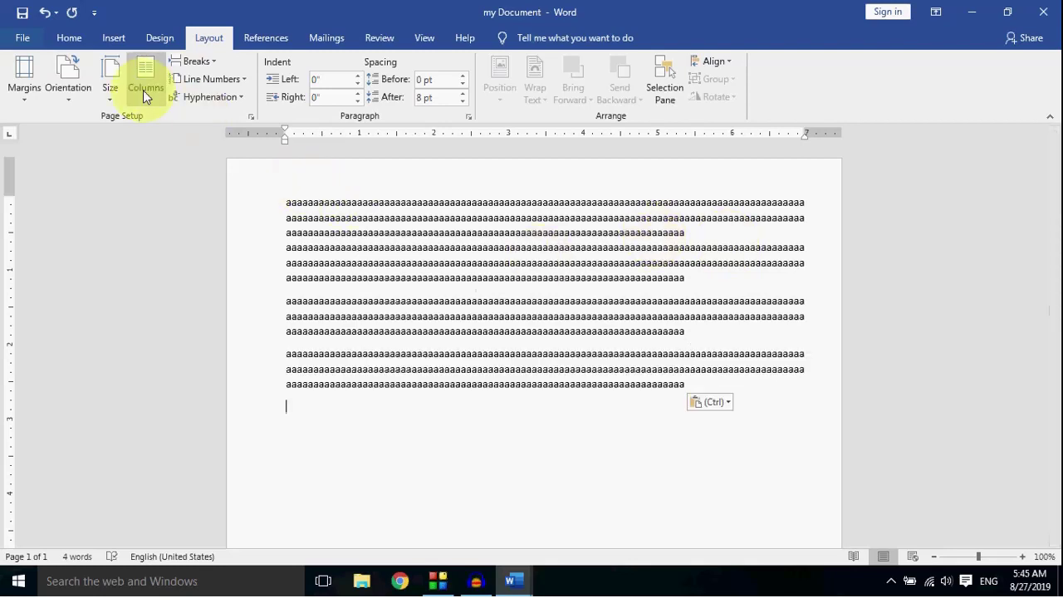
# - Select all the a text and lay it out in two columns
pyautogui.moveTo(701, 382); pyautogui.dragTo(261, 171)
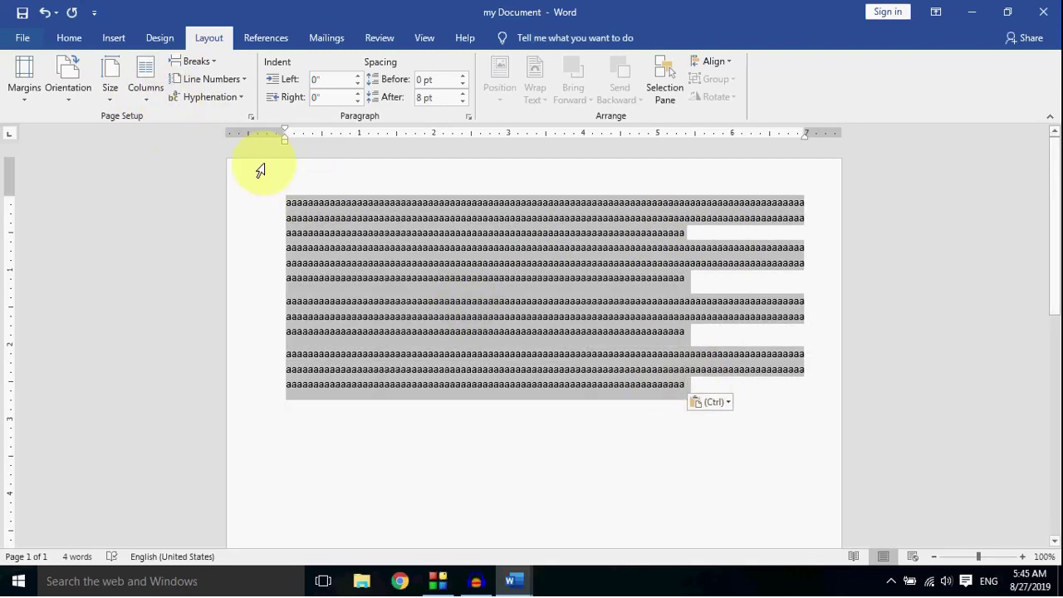
pyautogui.click(149, 91)
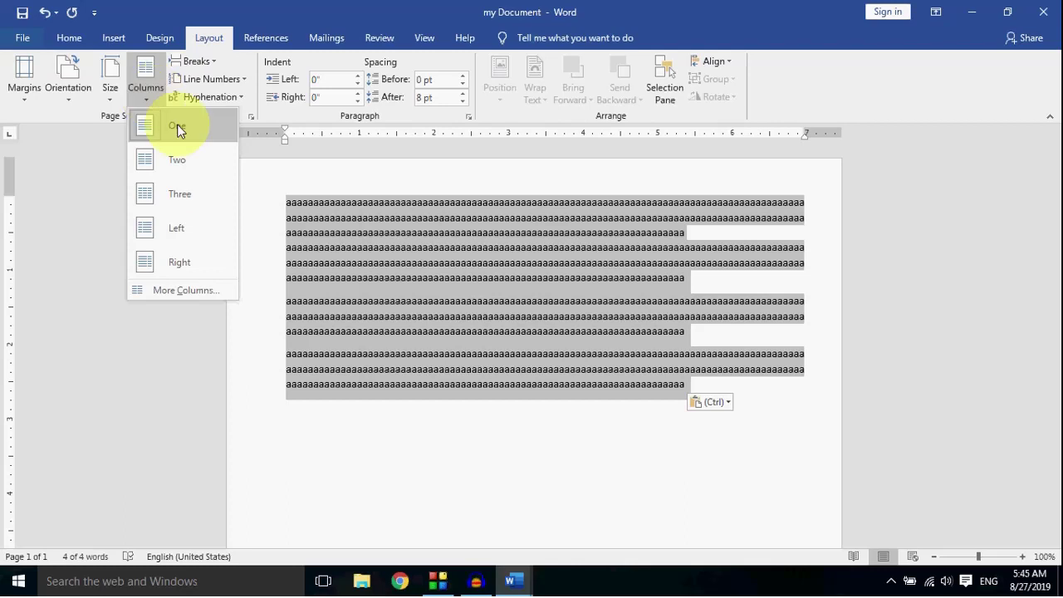
pyautogui.click(176, 171)
pyautogui.click(570, 432)
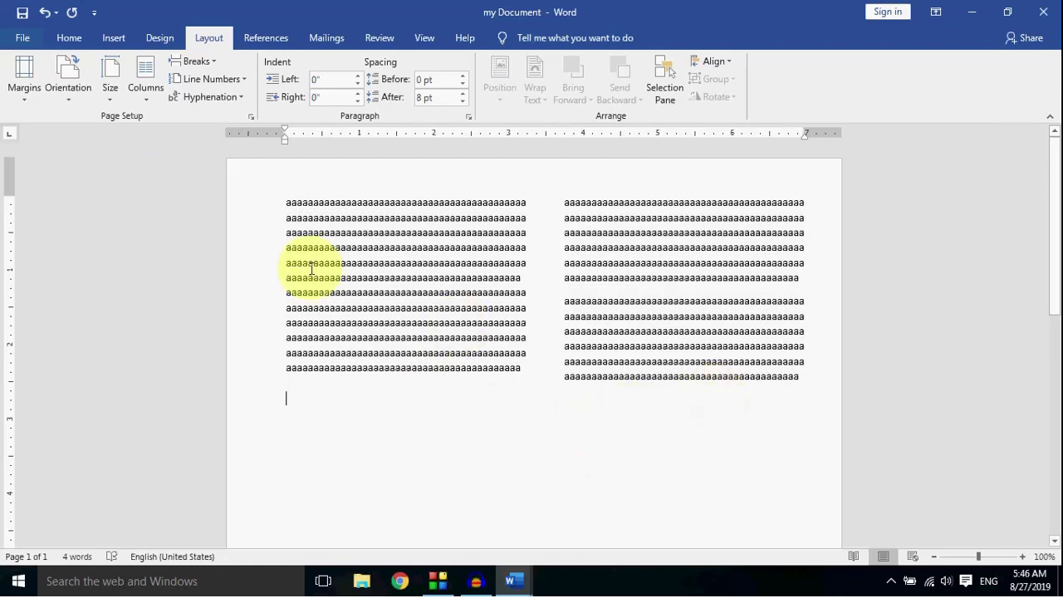
# - Reapply the Two-column layout to the current section
pyautogui.click(139, 94)
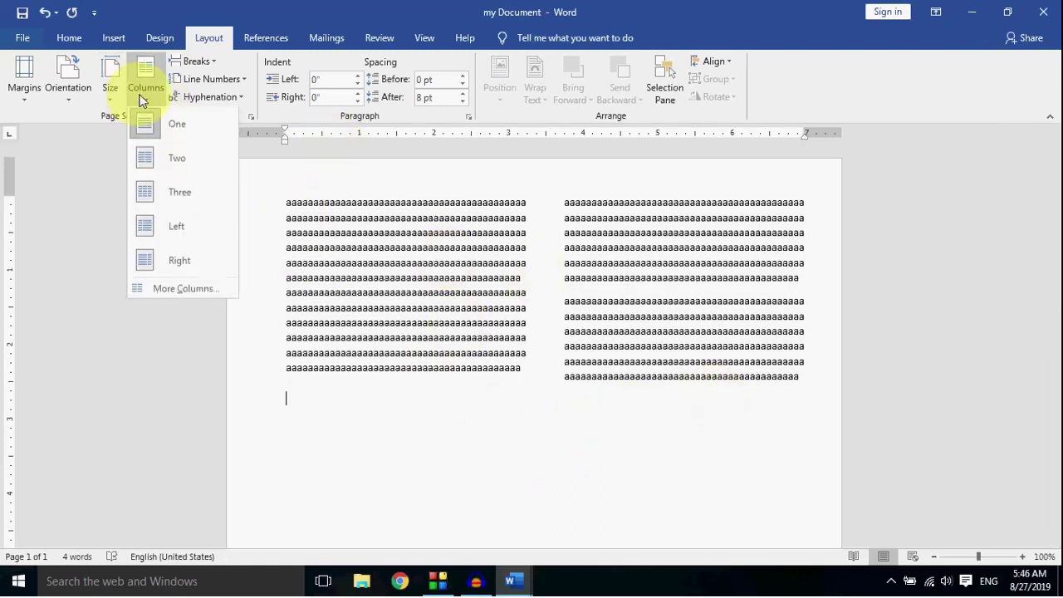
pyautogui.click(151, 158)
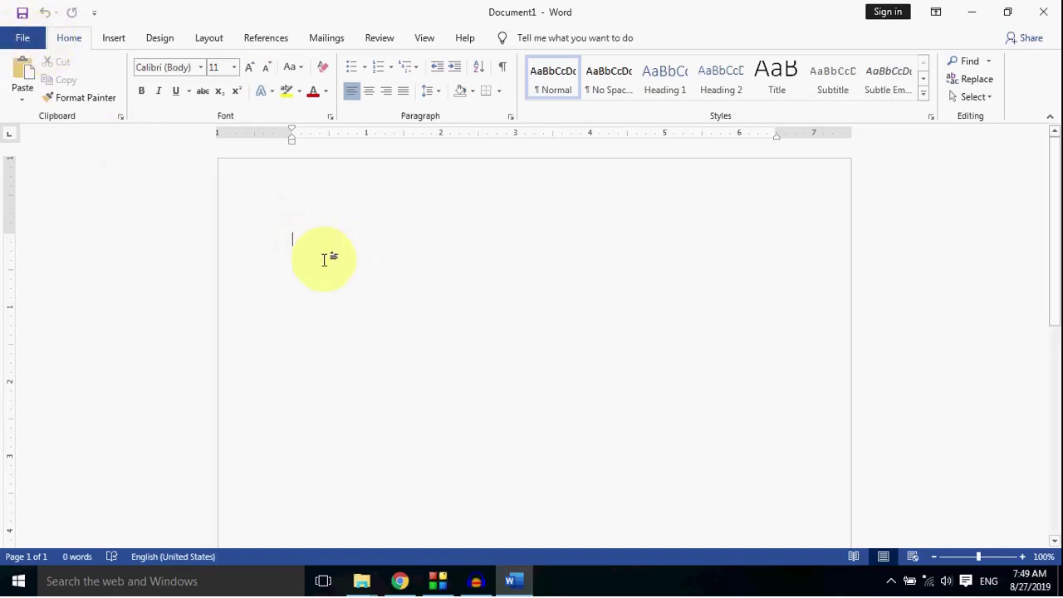
# - Open Word Options from the File backstage view, landing on the General page
pyautogui.scroll(-5, 325, 264)
pyautogui.scroll(-5, 344, 273)
pyautogui.scroll(10, 344, 272)
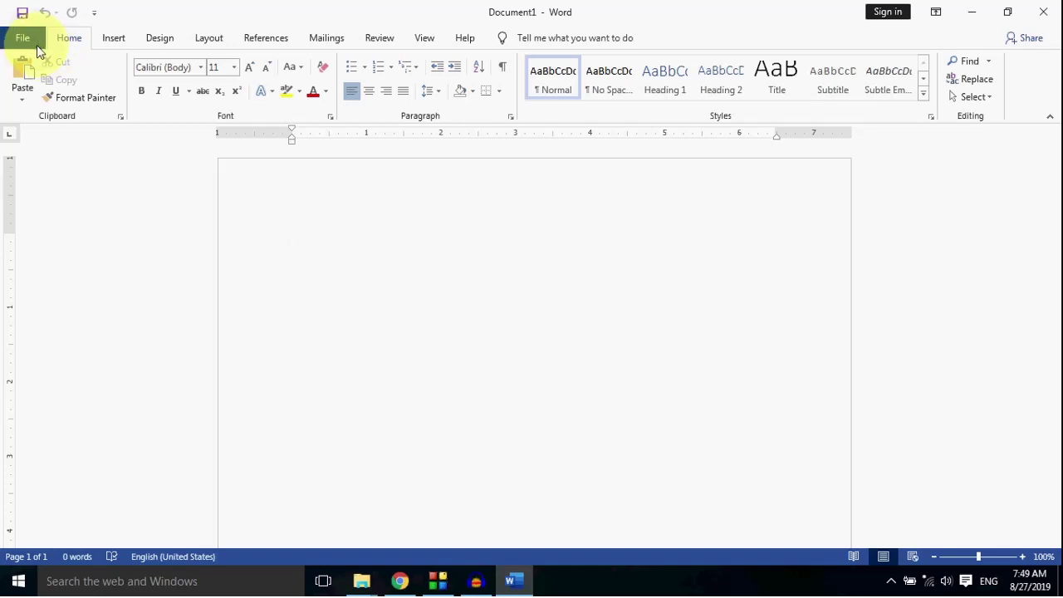
pyautogui.click(37, 45)
pyautogui.click(35, 44)
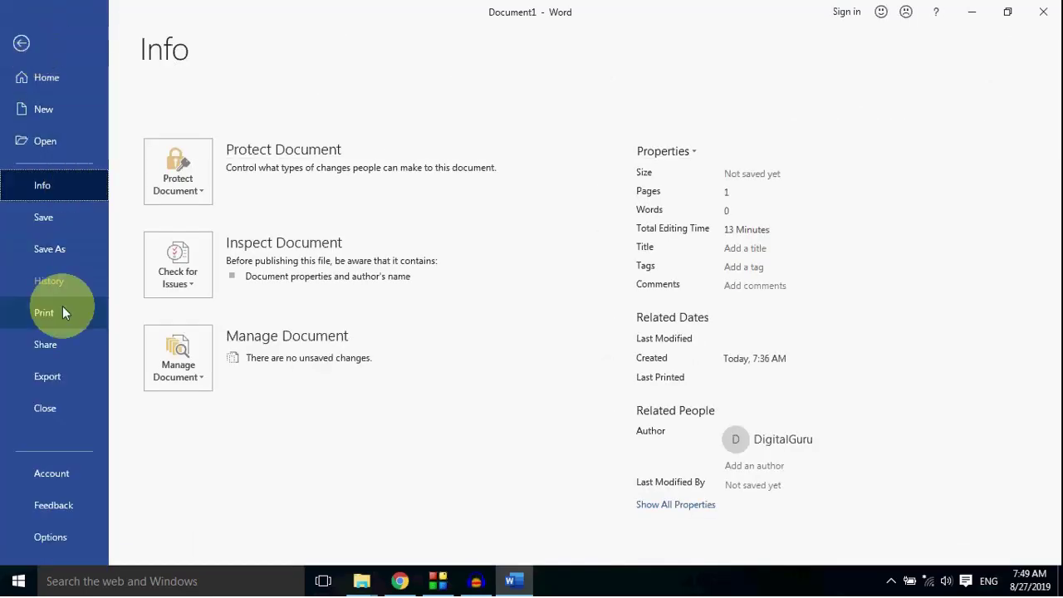
pyautogui.click(81, 539)
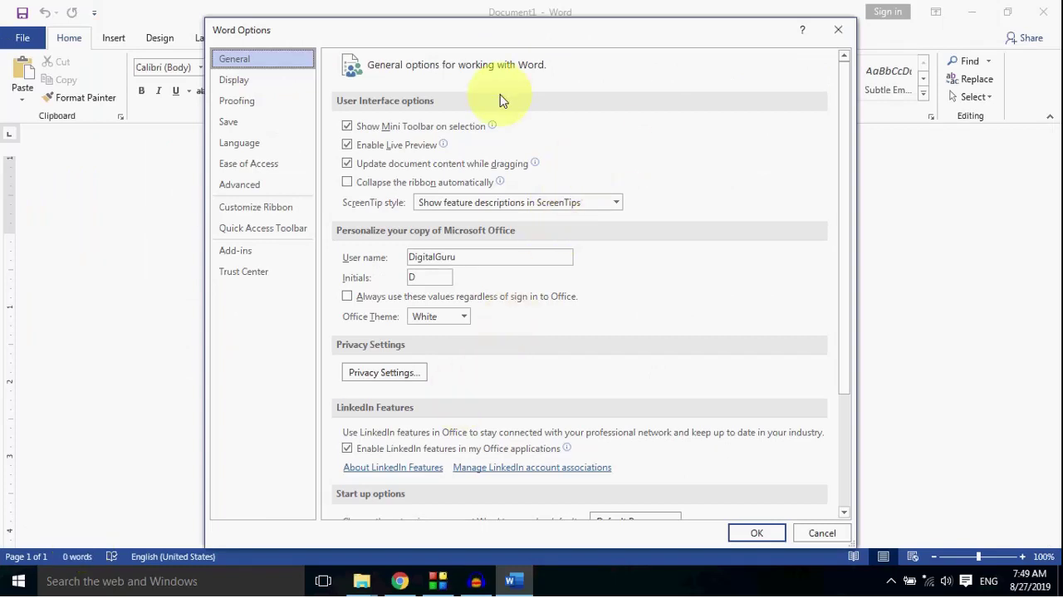
# - Choose Colorful as the Office Theme in Word Options and confirm with OK
pyautogui.click(724, 77)
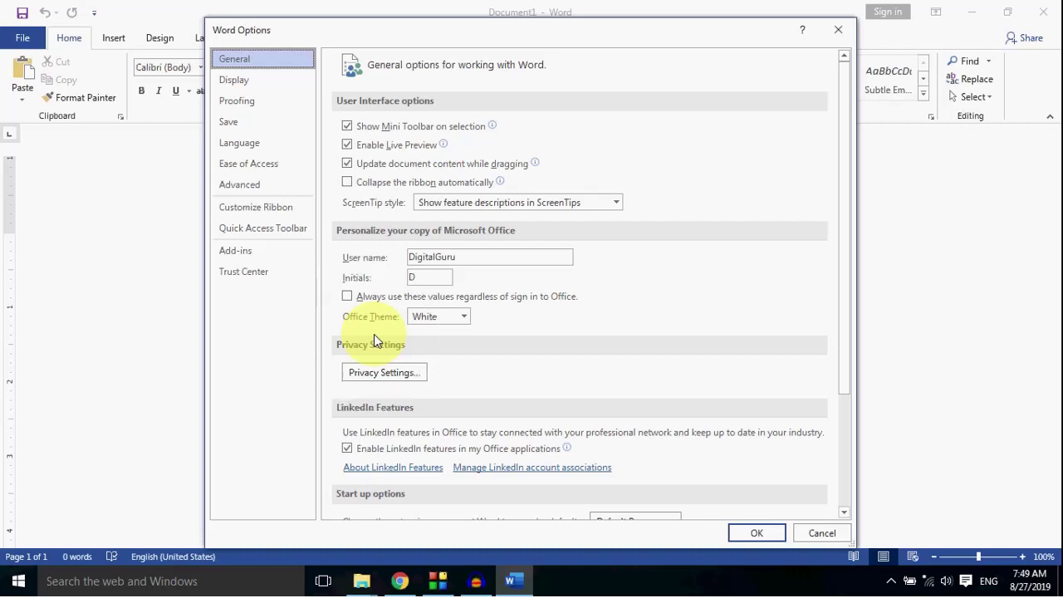
pyautogui.click(464, 317)
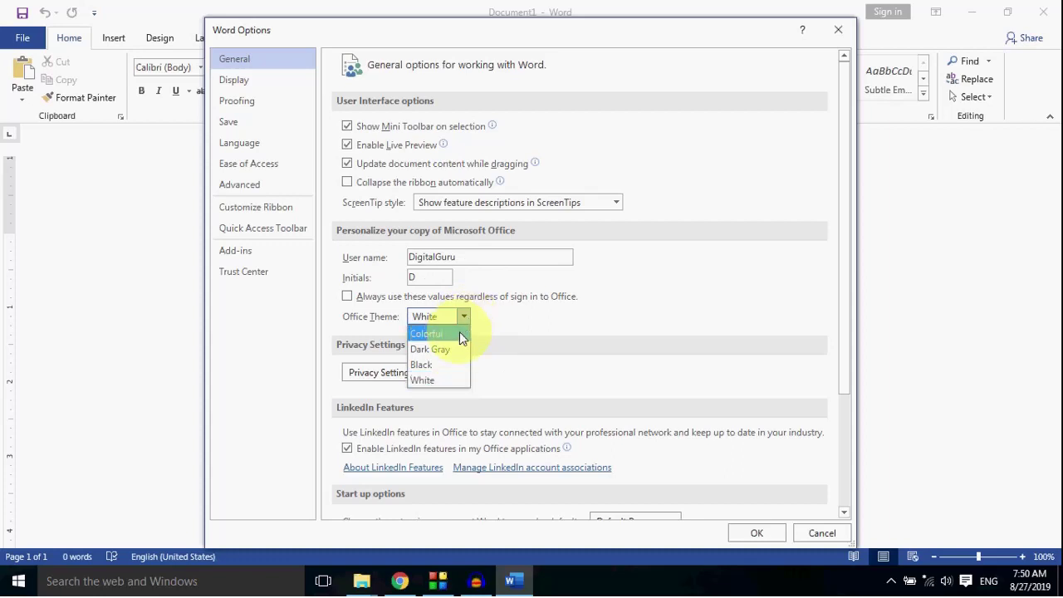
pyautogui.click(460, 334)
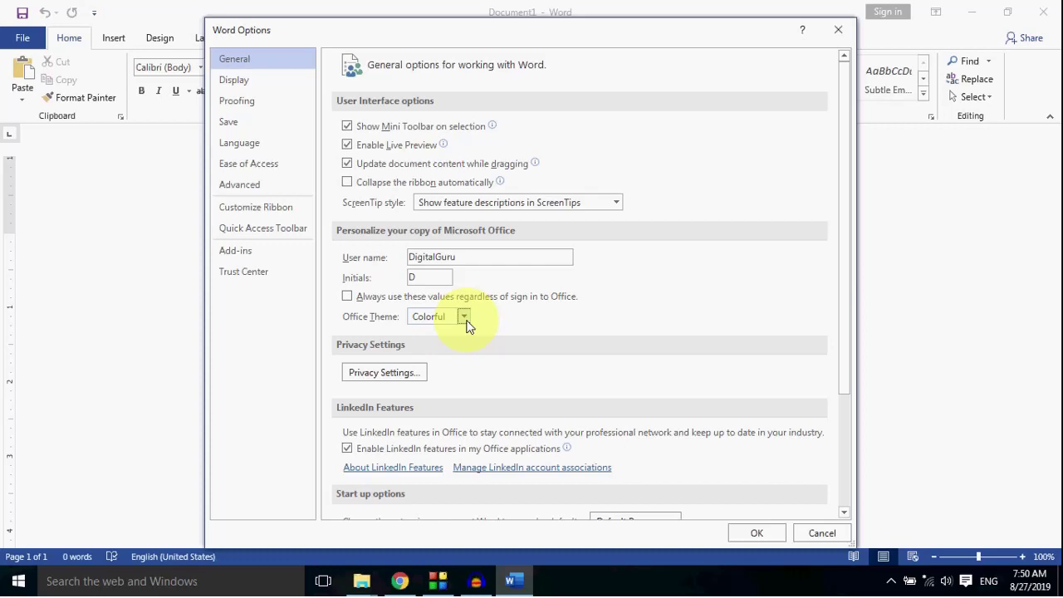
pyautogui.click(466, 320)
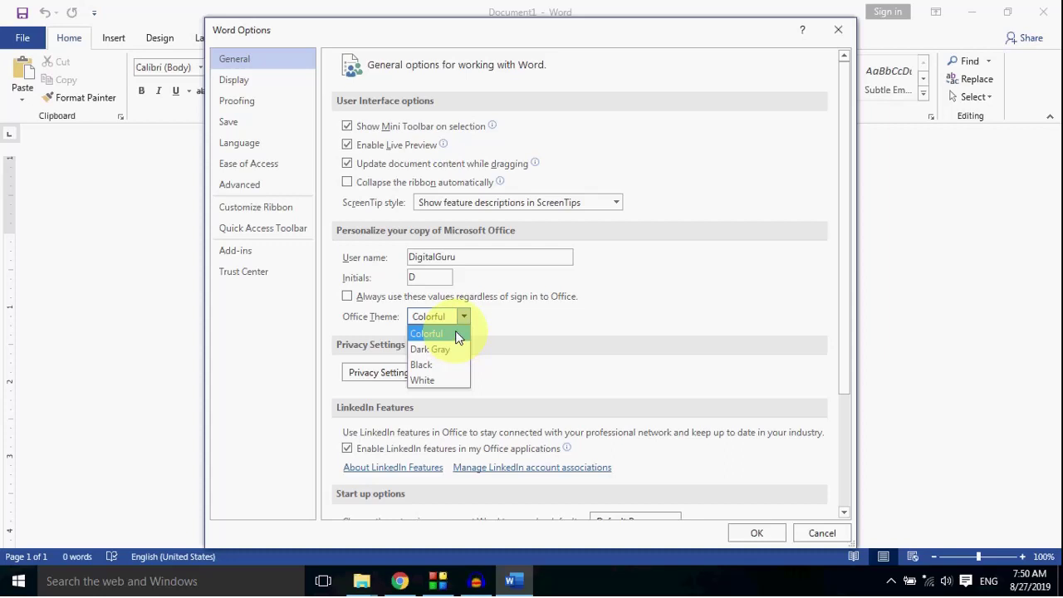
pyautogui.click(455, 332)
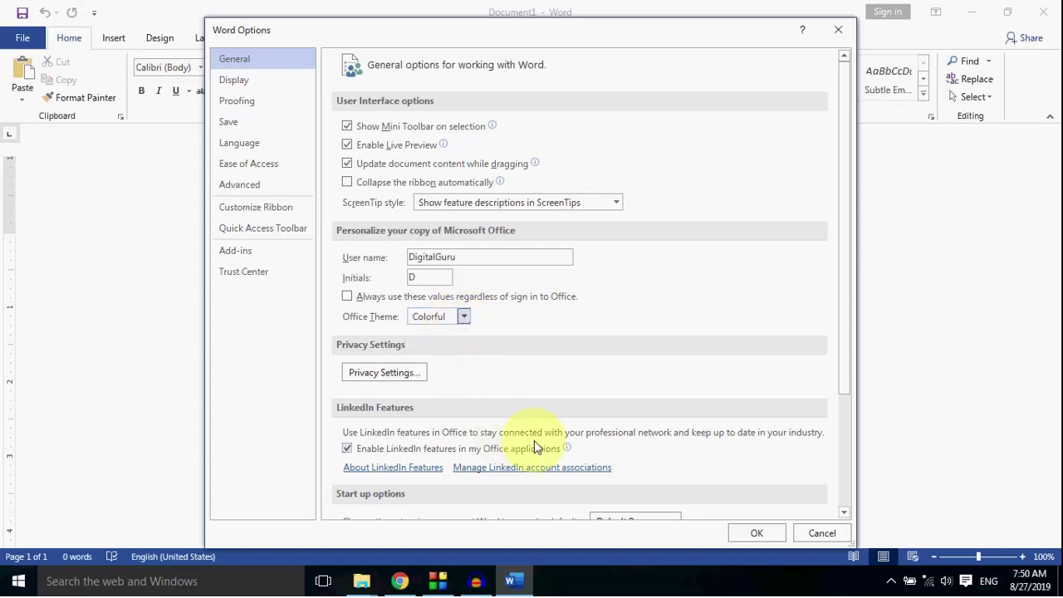
pyautogui.click(774, 534)
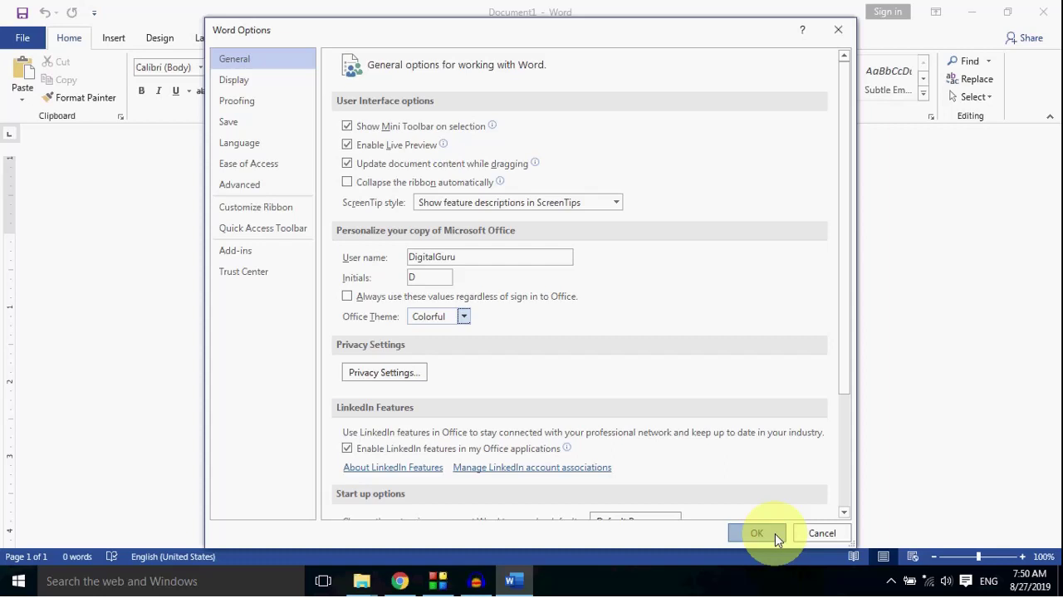
pyautogui.click(777, 538)
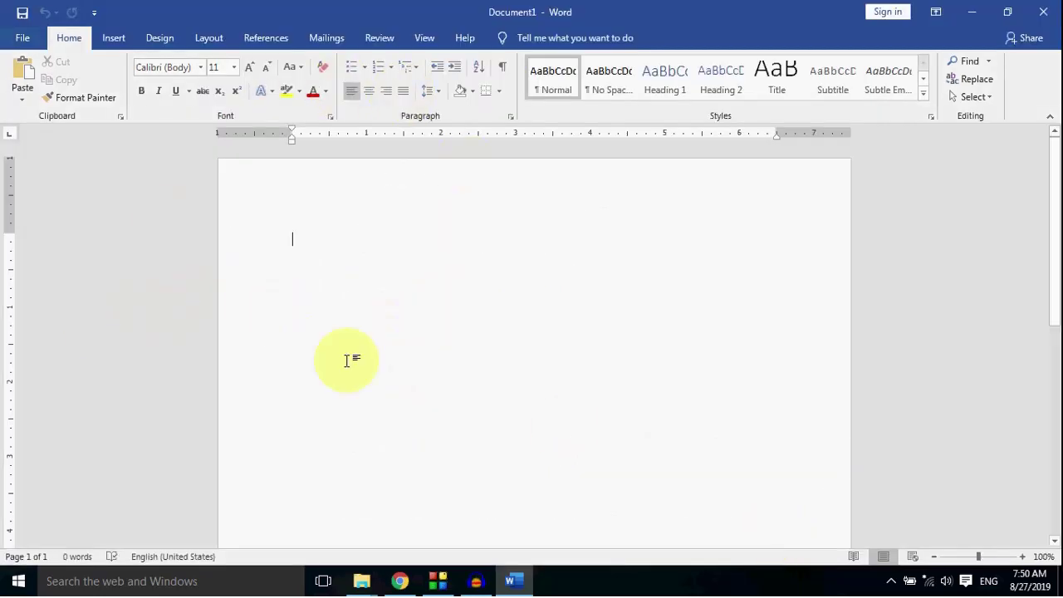
# - Switch the Office Theme to Black through File > Options so the interface turns dark
pyautogui.click(23, 37)
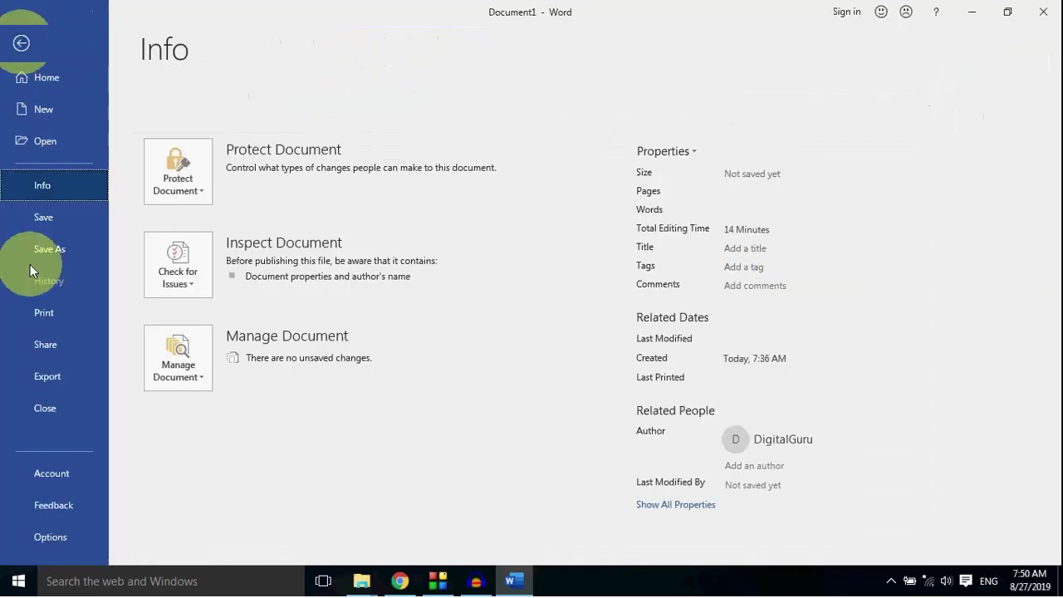
pyautogui.click(73, 537)
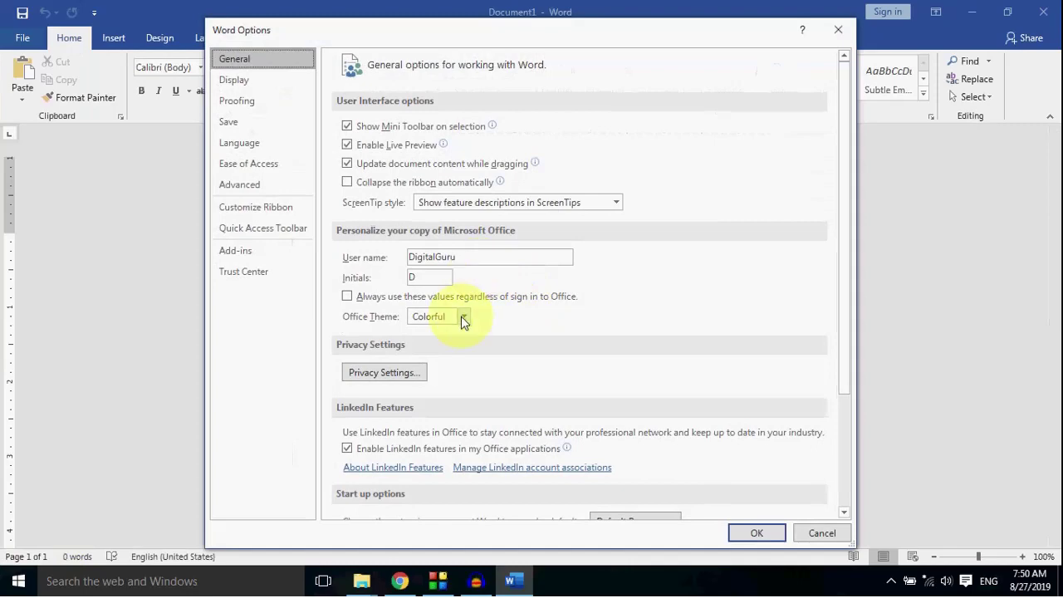
pyautogui.click(462, 317)
pyautogui.click(422, 364)
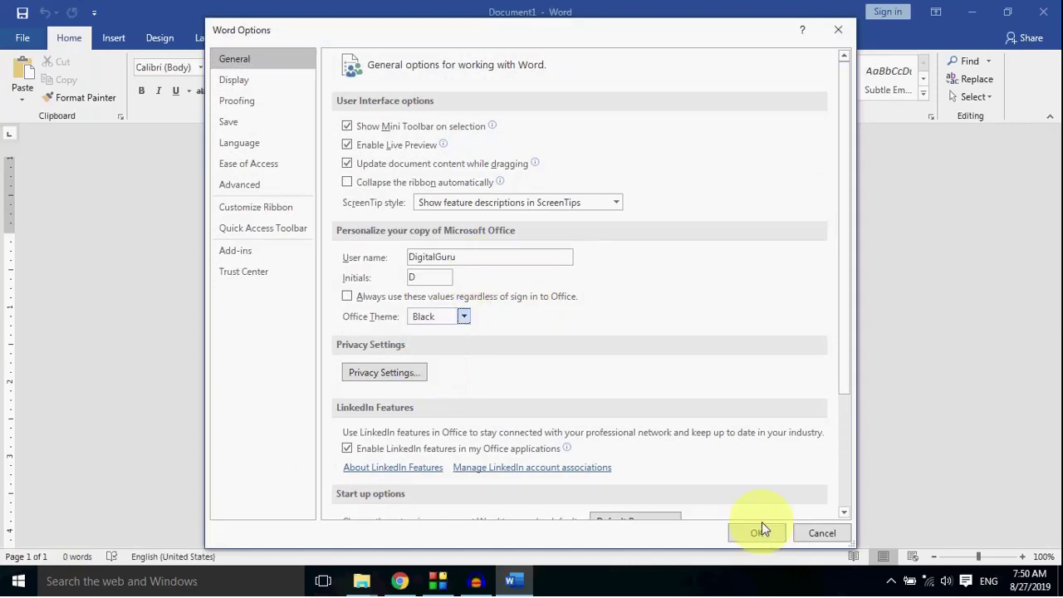
pyautogui.click(757, 531)
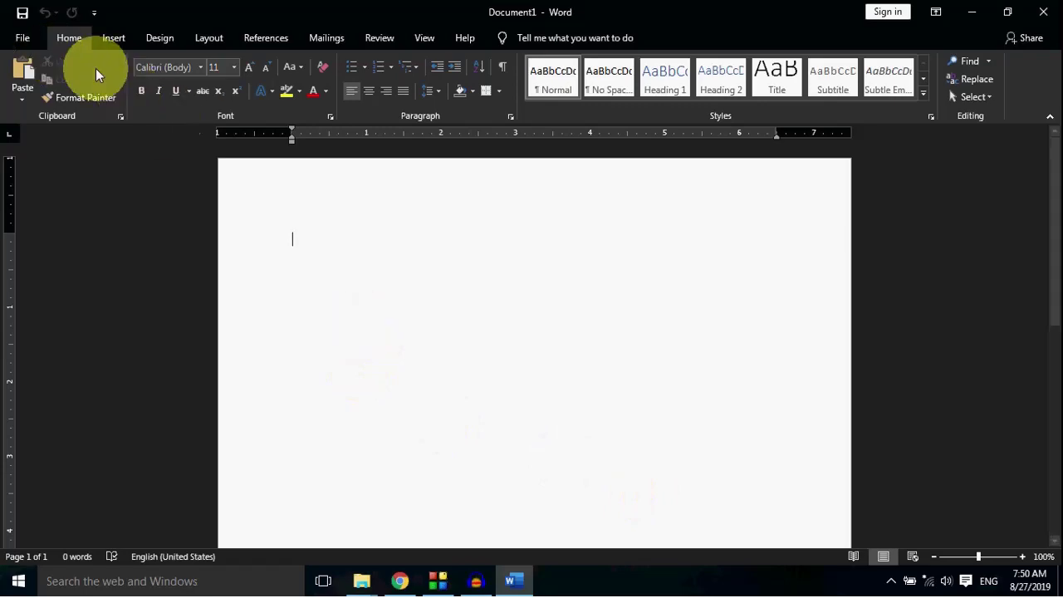
# - Switch the Office Theme to Dark Gray through File > Options and apply it
pyautogui.click(12, 43)
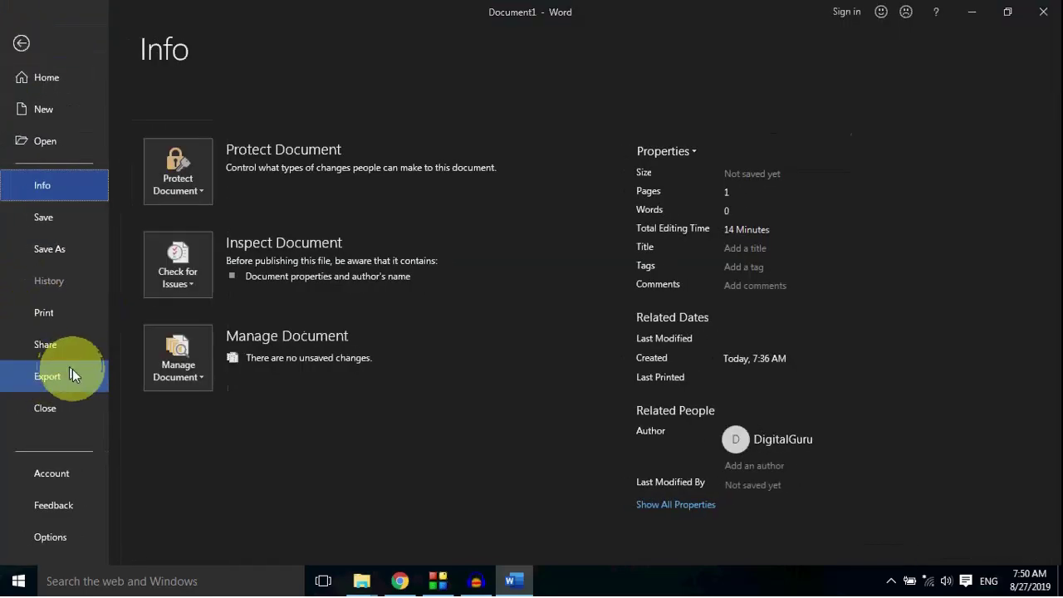
pyautogui.click(82, 535)
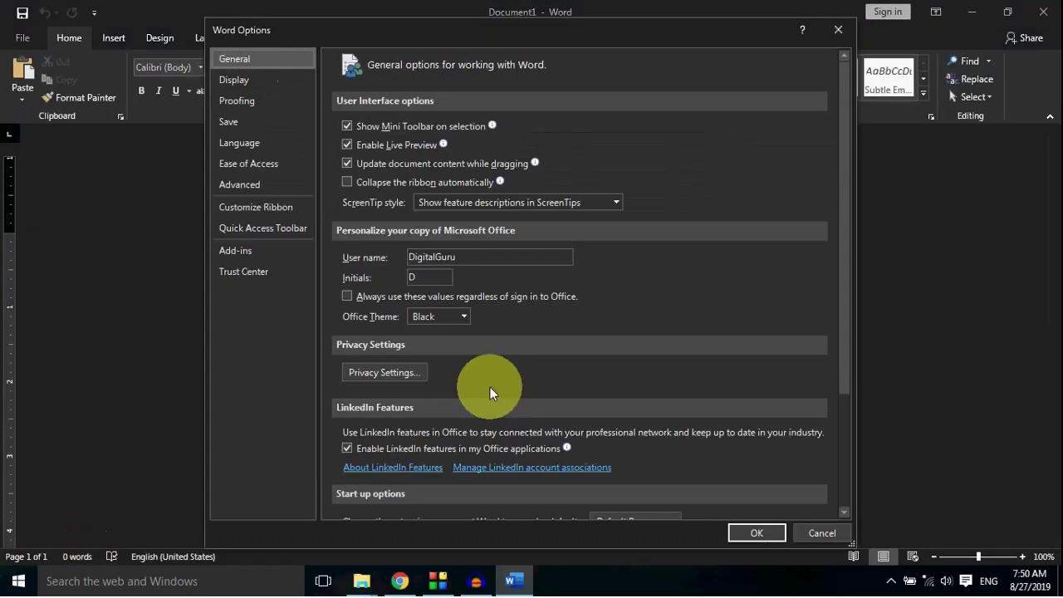
pyautogui.click(463, 317)
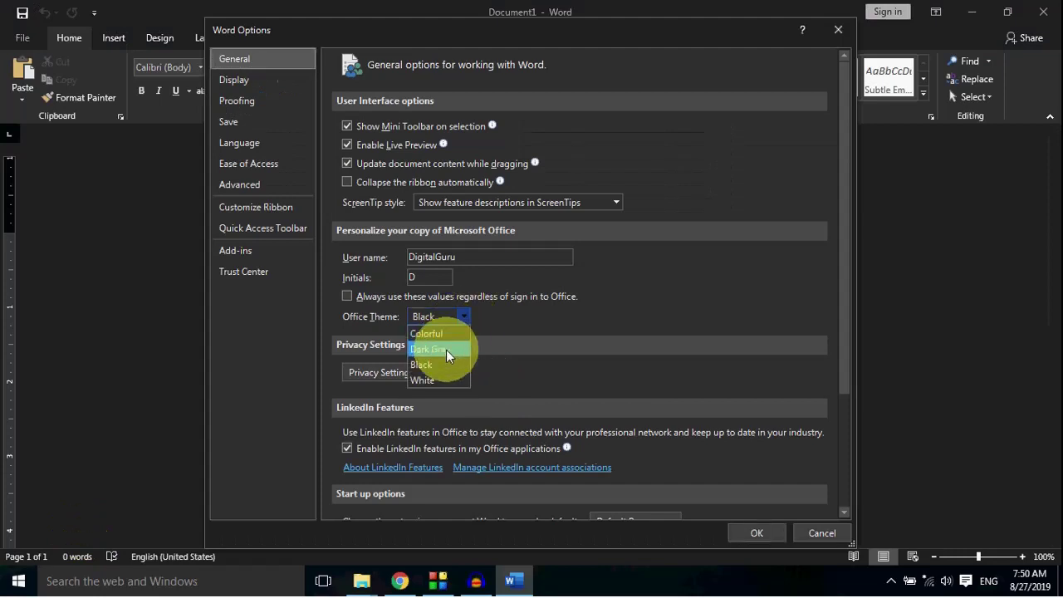
pyautogui.click(441, 349)
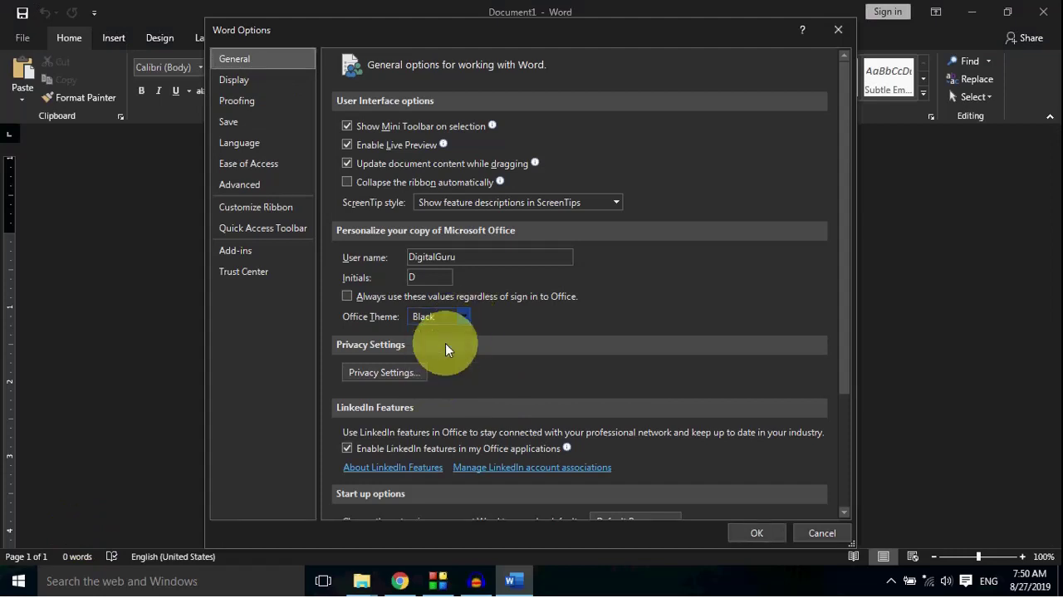
pyautogui.click(750, 533)
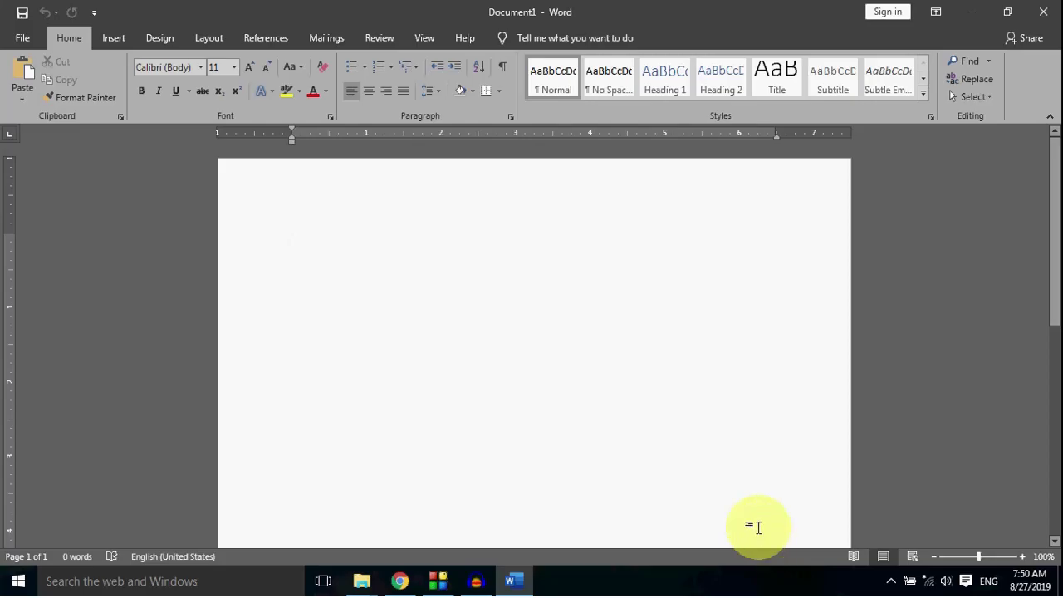